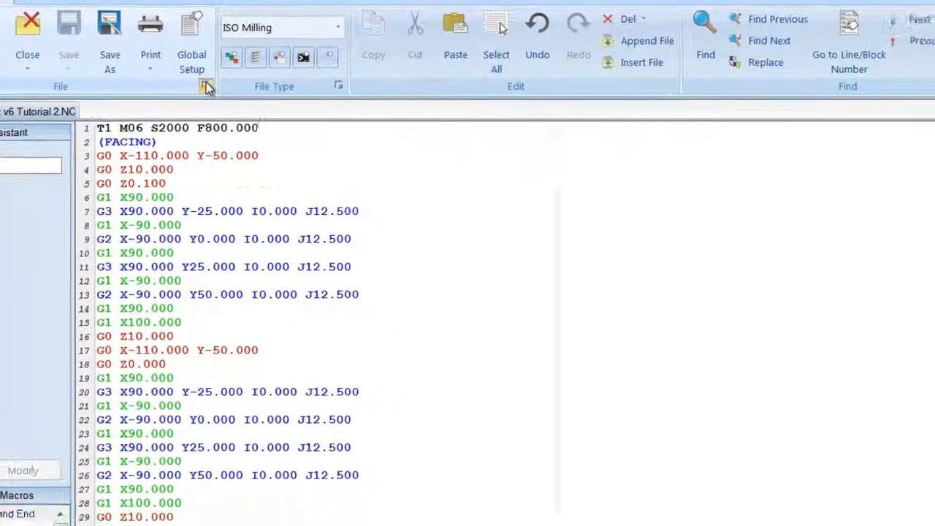
Check in the global setup's plugin settings that the CNC-Calc plugin is not disabled
{"action": "left_click", "coordinate": [277, 127]}
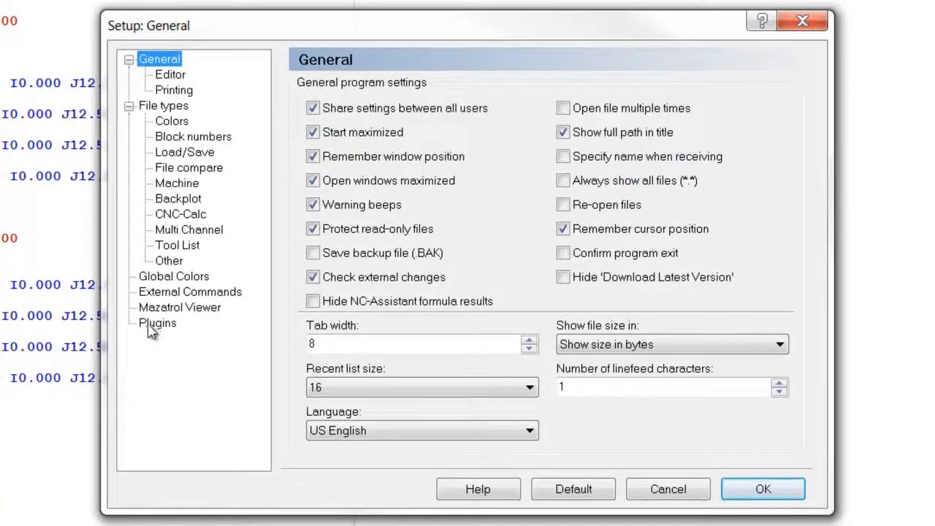
{"action": "left_click", "coordinate": [154, 325]}
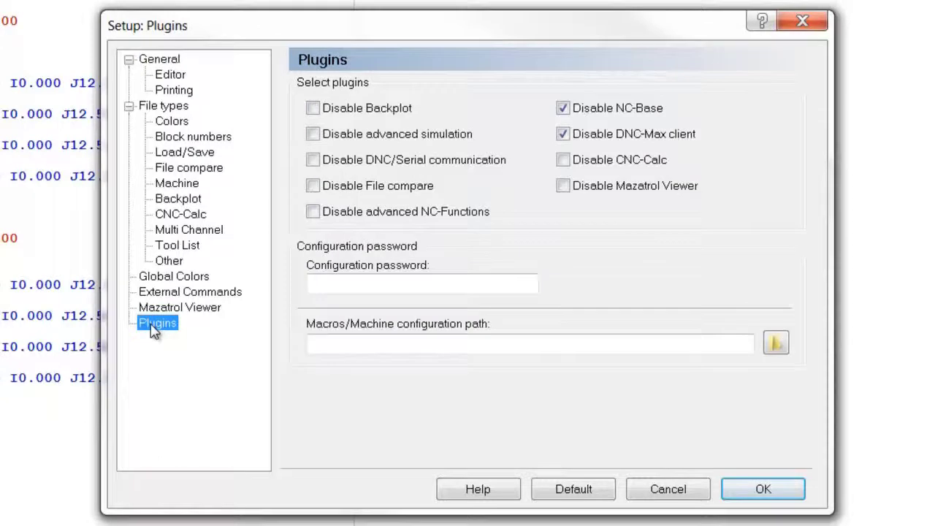
{"action": "left_click", "coordinate": [567, 165]}
{"action": "left_click", "coordinate": [567, 165]}
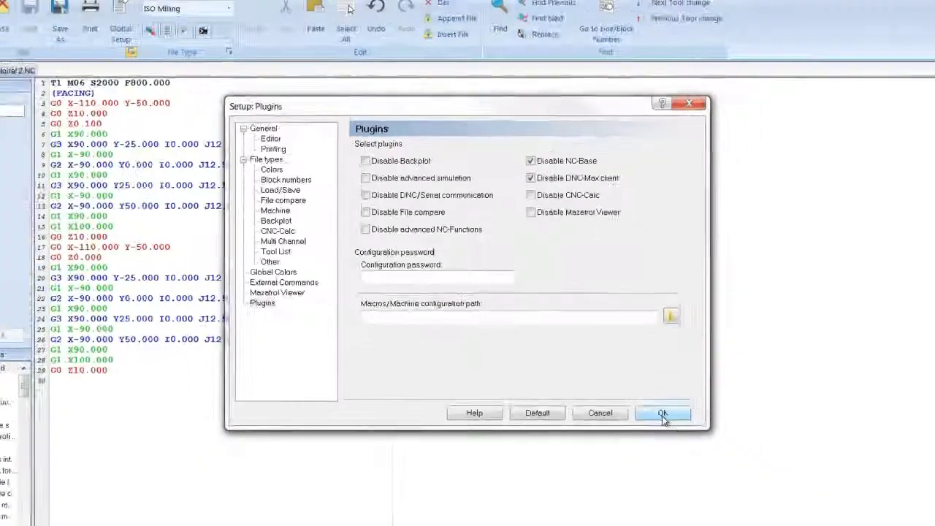
{"action": "left_click", "coordinate": [761, 488]}
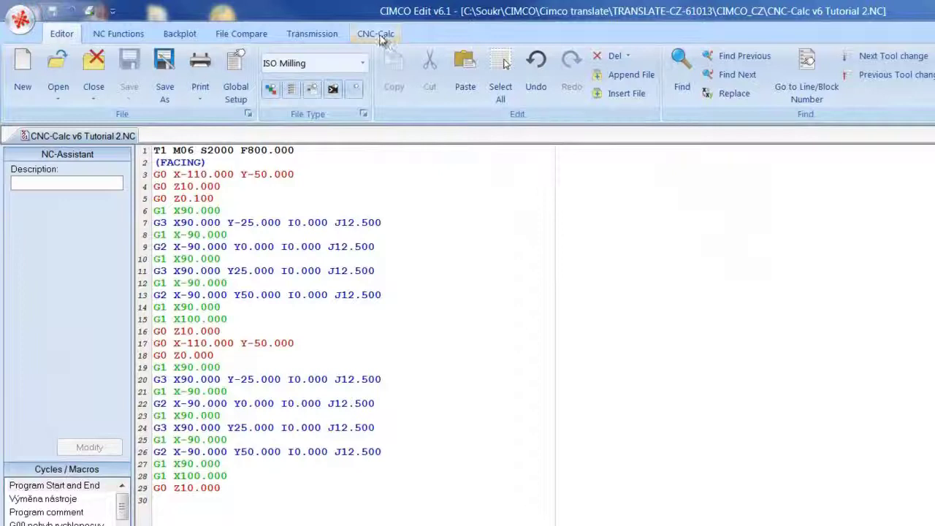
Open the CNC-Calc drawing "CNC- Calc v6 Tutorial 1" from the Drawings folder
{"action": "left_click", "coordinate": [377, 34]}
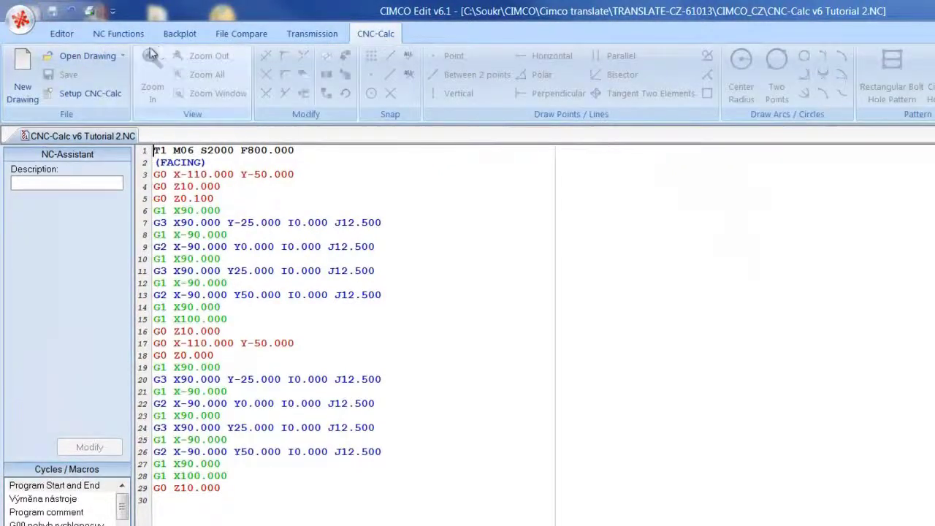
{"action": "left_click", "coordinate": [95, 56]}
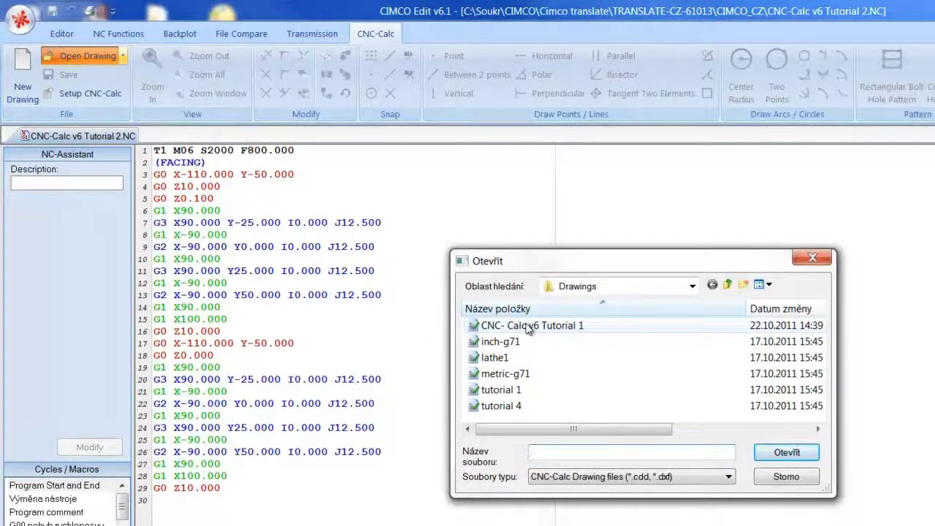
{"action": "left_click", "coordinate": [529, 326]}
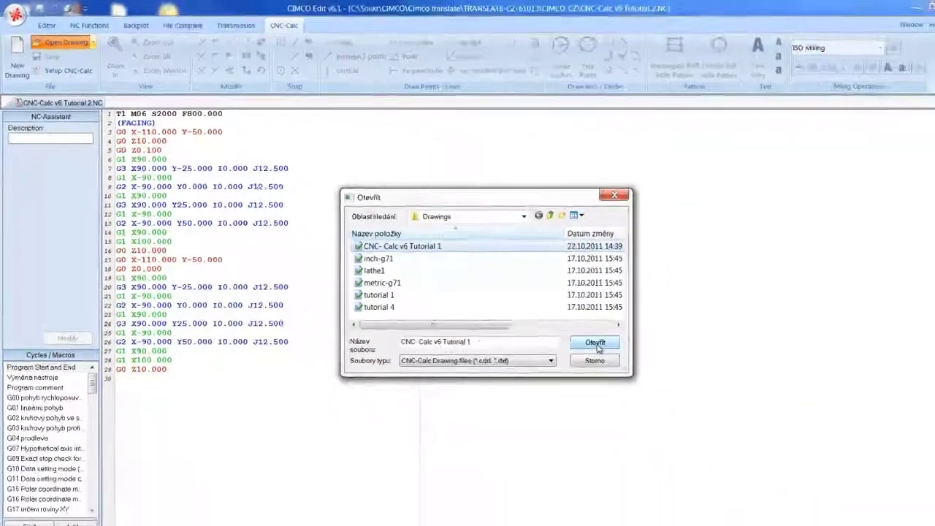
{"action": "left_click", "coordinate": [596, 342]}
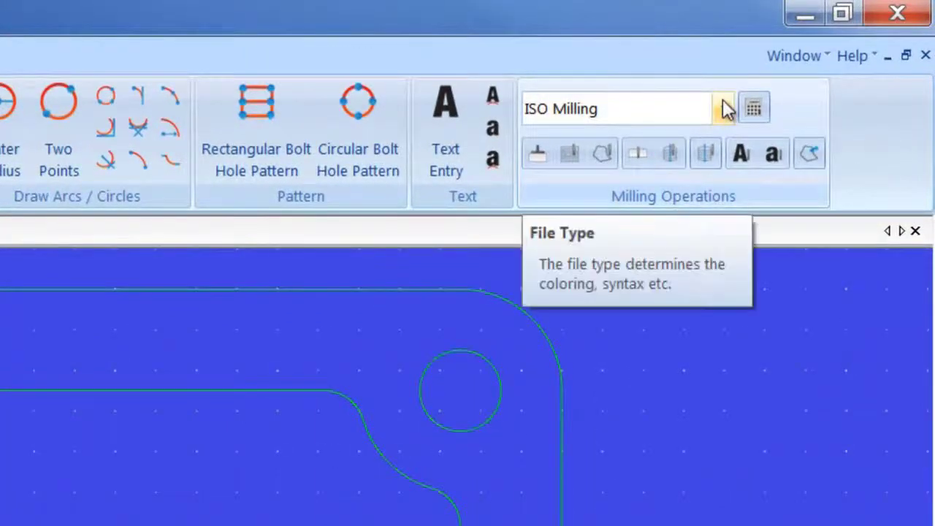
Start an ISO Milling contour operation with the comment CONTOUR on the part's outer profile, picked at its upper-left corner arc
{"action": "left_click", "coordinate": [725, 108]}
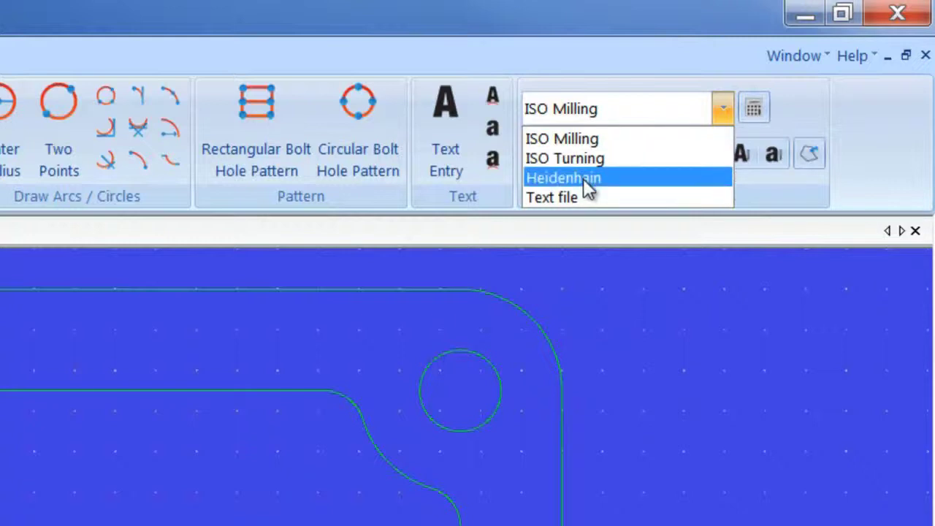
{"action": "left_click", "coordinate": [571, 140]}
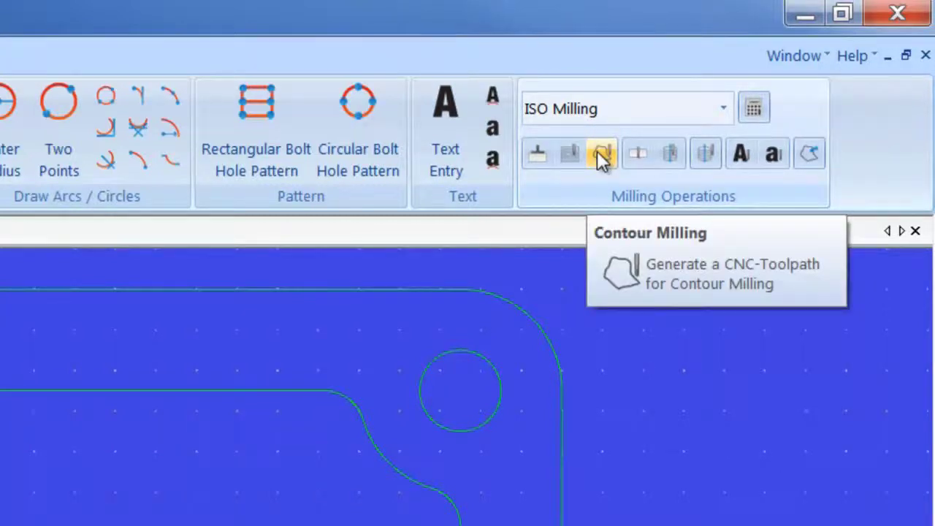
{"action": "left_click", "coordinate": [600, 155]}
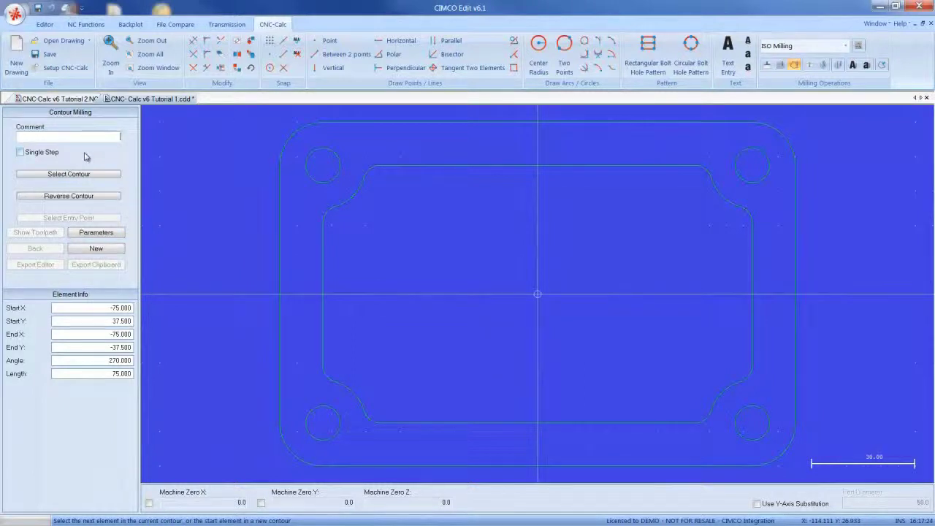
{"action": "type", "text": "CONTOUR"}
{"action": "left_click", "coordinate": [282, 149]}
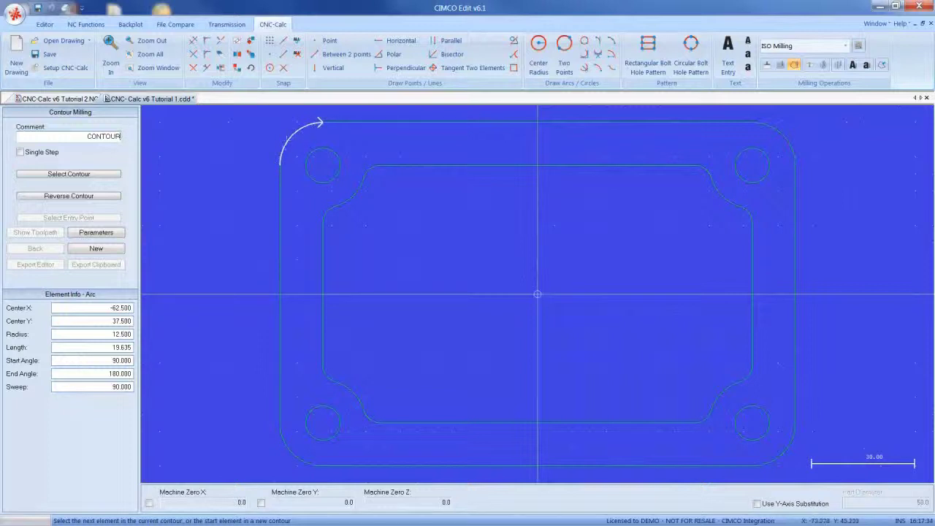
{"action": "left_click", "coordinate": [292, 135]}
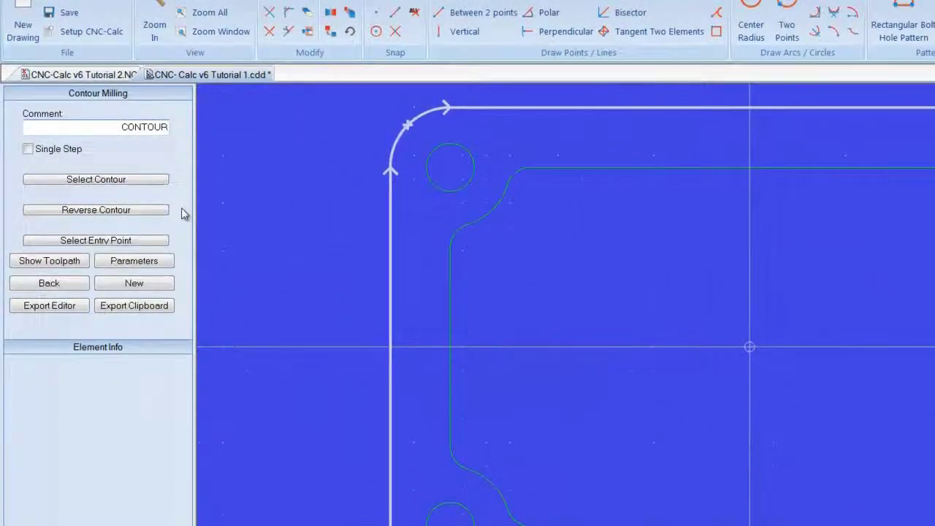
In the contour milling parameters, set the cutter diameter to 10, retract height to 10 and safe distance to 2
{"action": "left_click", "coordinate": [136, 261]}
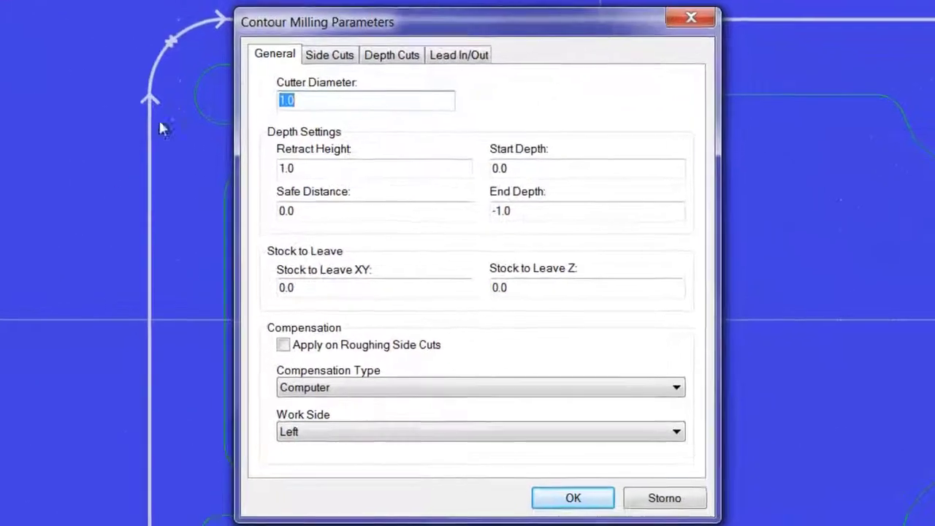
{"action": "left_click", "coordinate": [428, 119]}
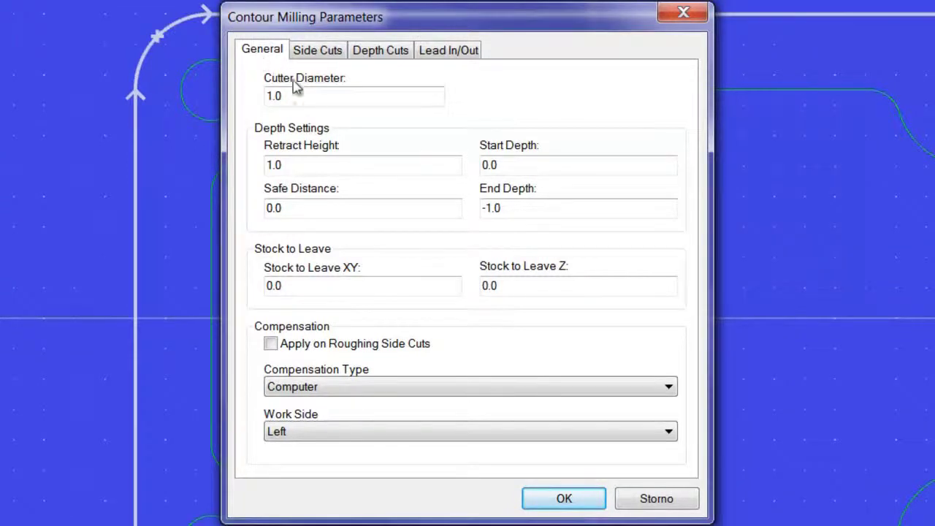
{"action": "left_click_drag", "start_coordinate": [318, 96], "coordinate": [253, 101]}
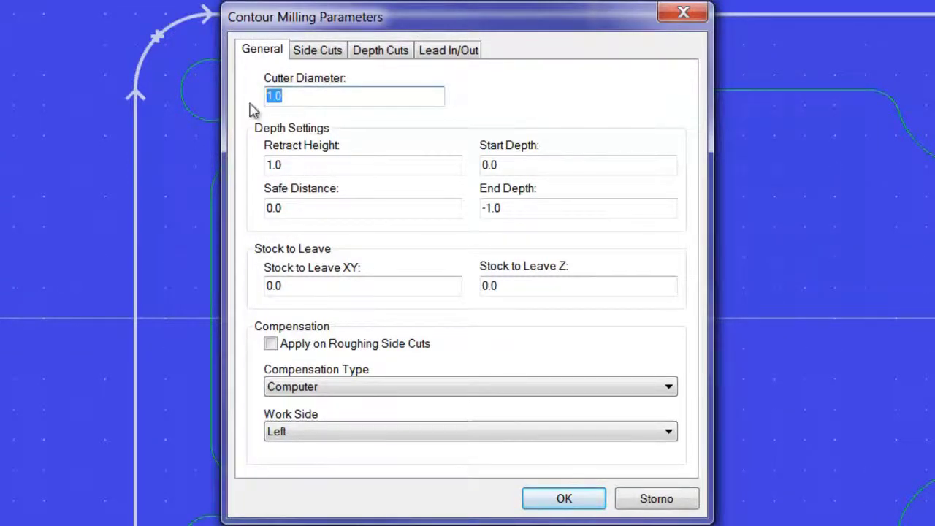
{"action": "type", "text": "1"}
{"action": "left_click_drag", "start_coordinate": [312, 165], "coordinate": [245, 165]}
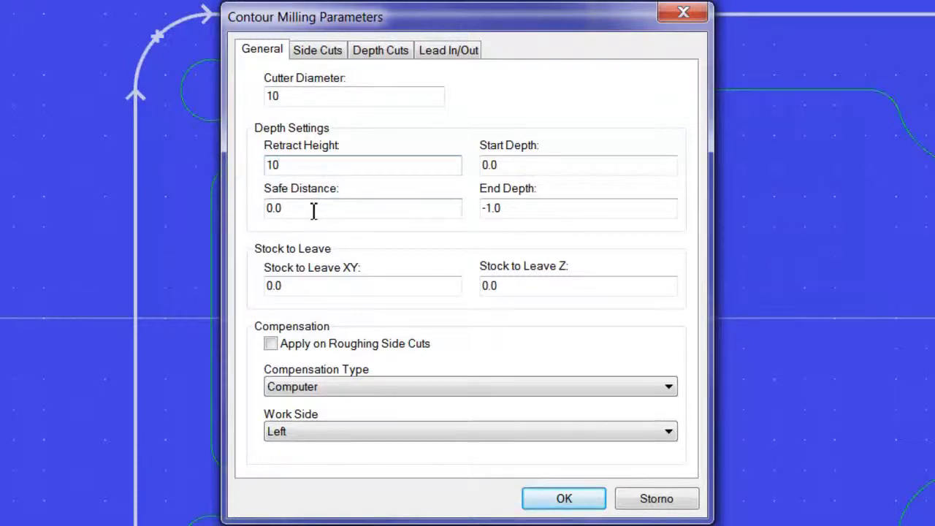
{"action": "left_click_drag", "start_coordinate": [313, 211], "coordinate": [261, 211]}
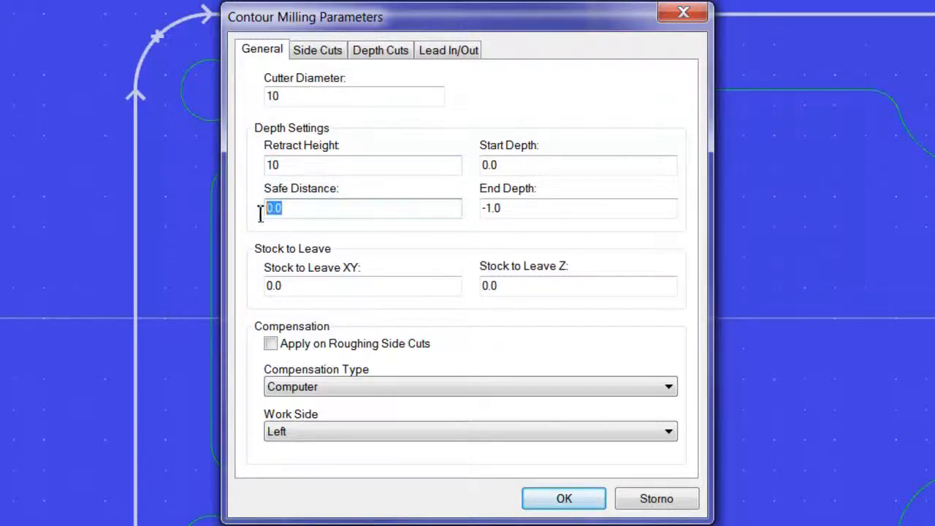
{"action": "type", "text": "2"}
Set the start depth to 0 and end depth to -5, leaving 0.0 stock in XY and Z
{"action": "left_click", "coordinate": [526, 166]}
{"action": "left_click_drag", "start_coordinate": [526, 166], "coordinate": [479, 180]}
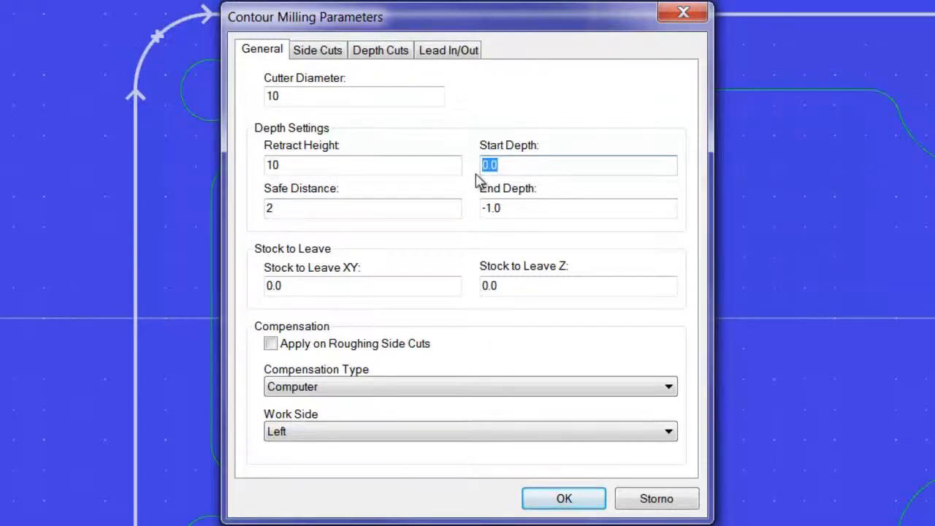
{"action": "type", "text": "0"}
{"action": "left_click_drag", "start_coordinate": [533, 208], "coordinate": [484, 209]}
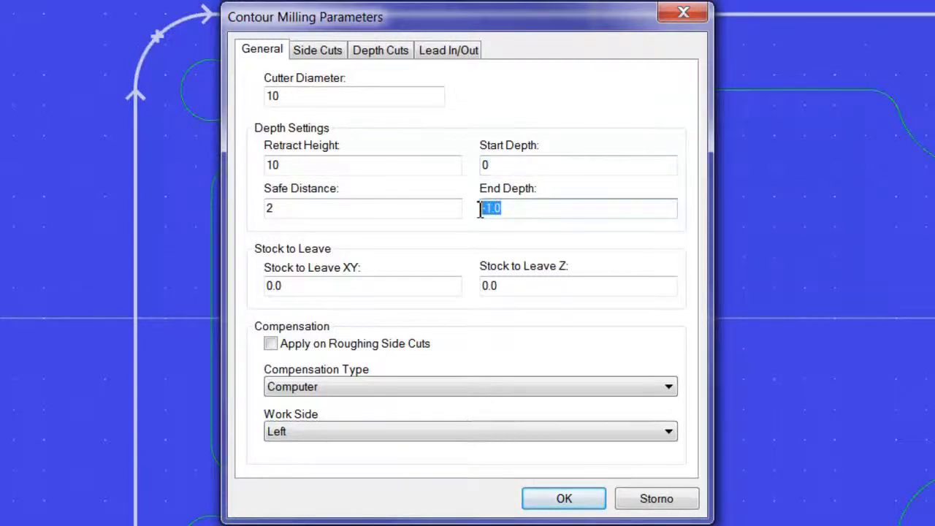
{"action": "type", "text": "-5"}
{"action": "left_click", "coordinate": [304, 287]}
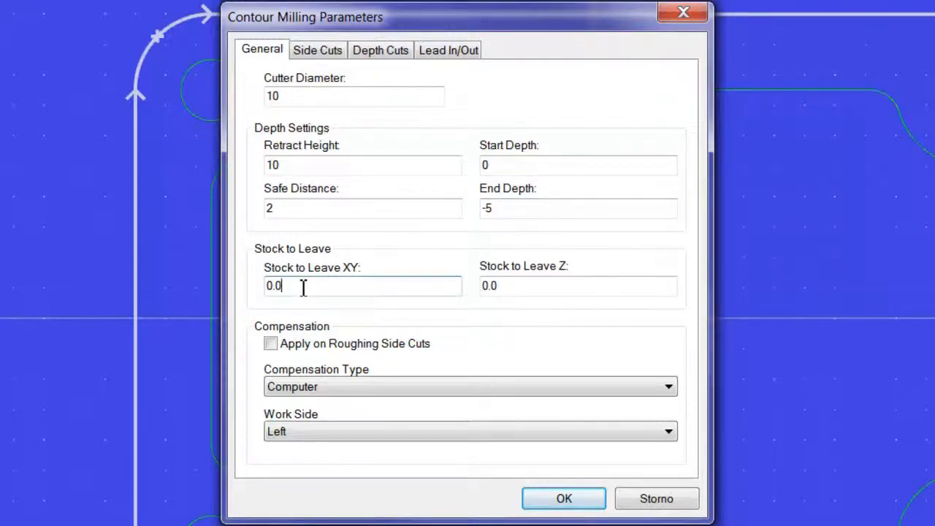
{"action": "left_click", "coordinate": [532, 286]}
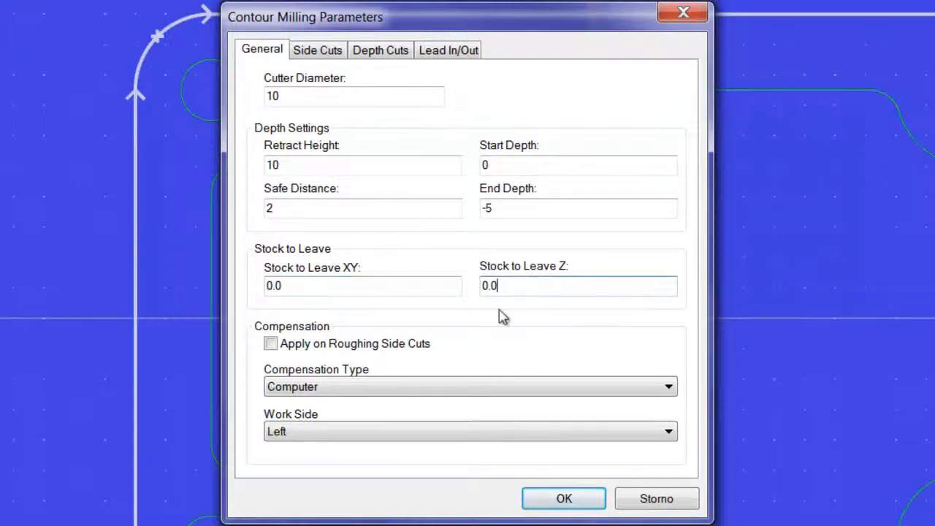
Choose Computer compensation with work side Left, without applying compensation on roughing side cuts
{"action": "left_click", "coordinate": [271, 345]}
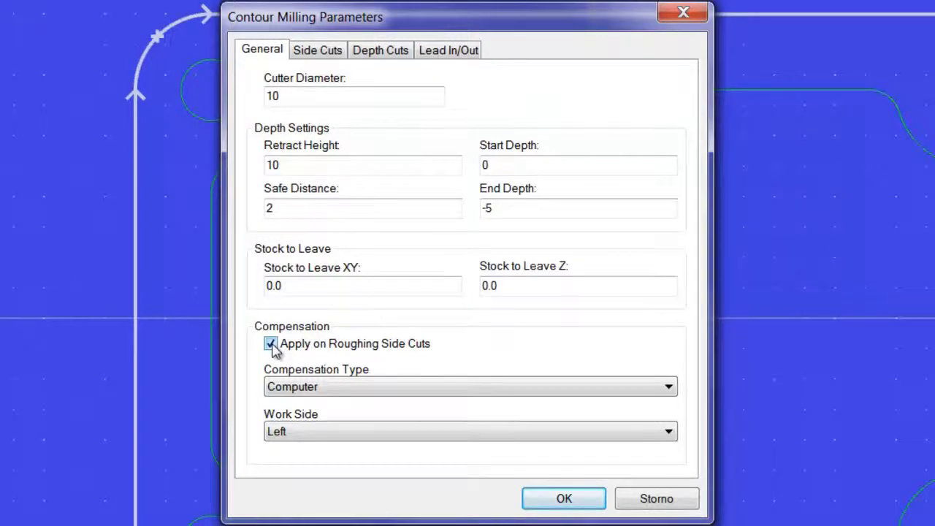
{"action": "left_click", "coordinate": [271, 345]}
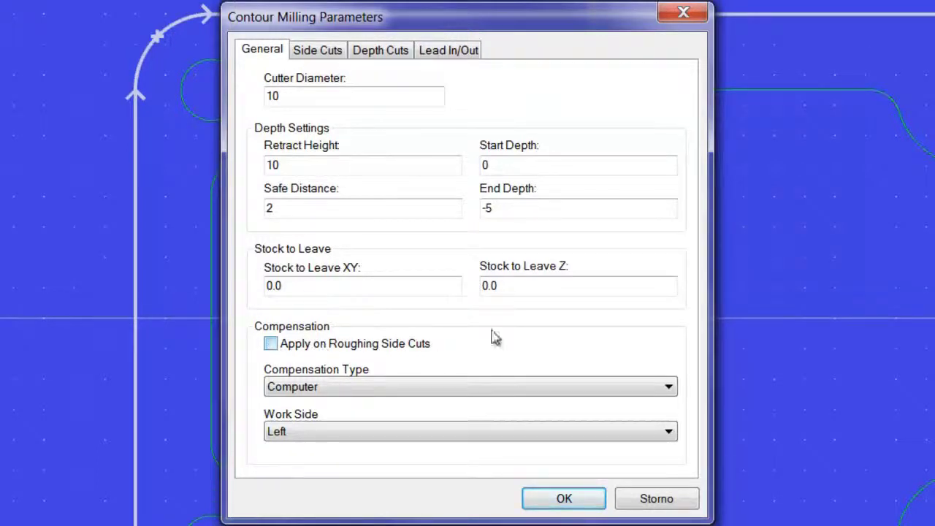
{"action": "left_click", "coordinate": [670, 388]}
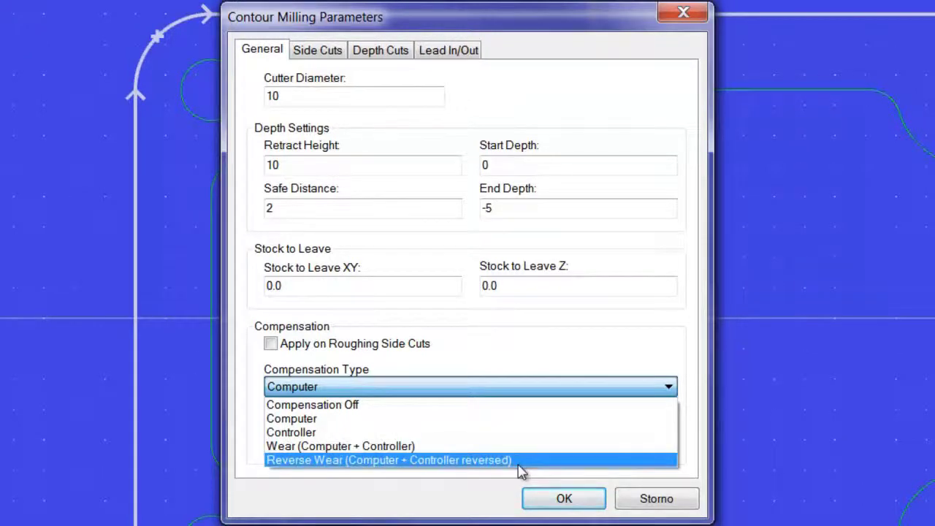
{"action": "left_click", "coordinate": [329, 420]}
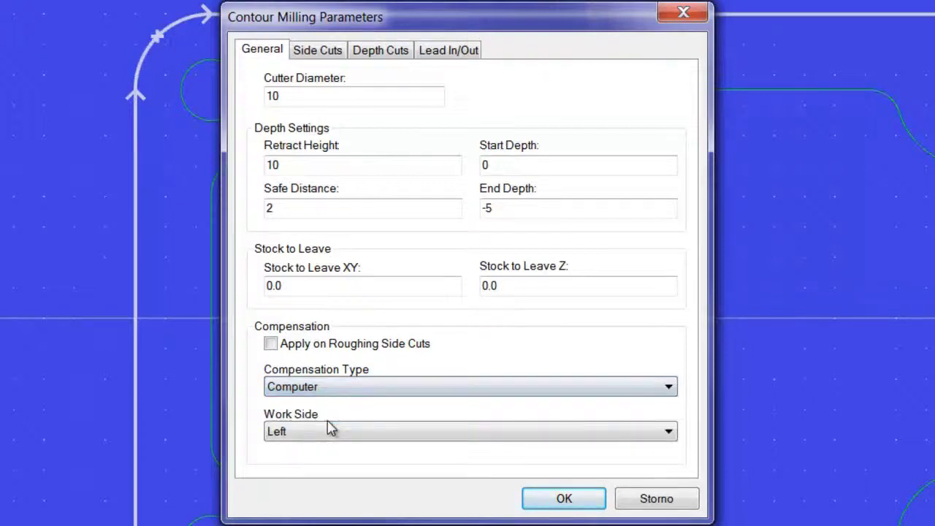
{"action": "left_click", "coordinate": [668, 432]}
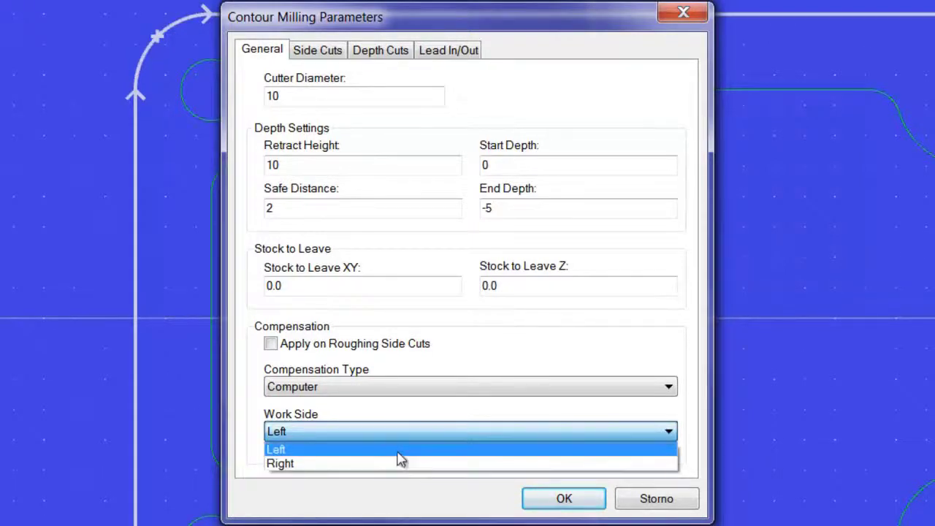
{"action": "left_click", "coordinate": [341, 455]}
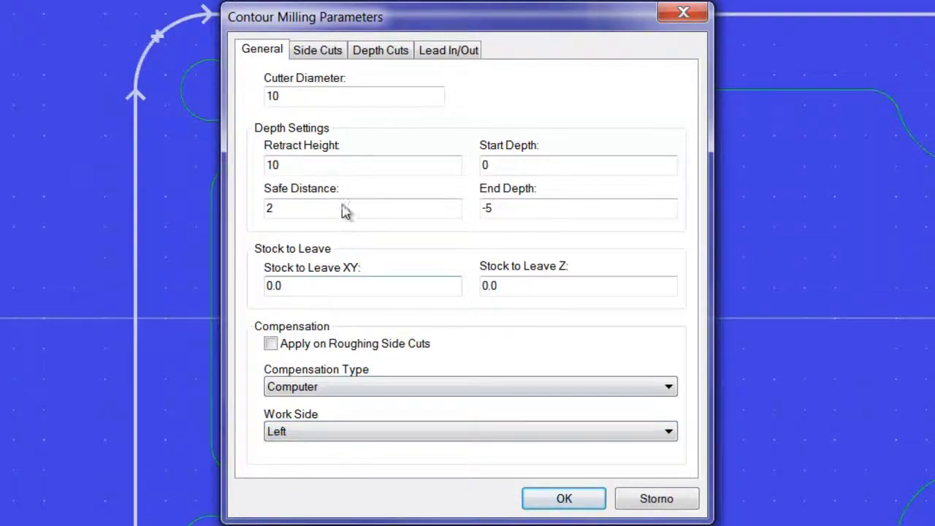
Enable side cuts for the contour with 2 roughing passes at a spacing of 2
{"action": "left_click", "coordinate": [316, 53]}
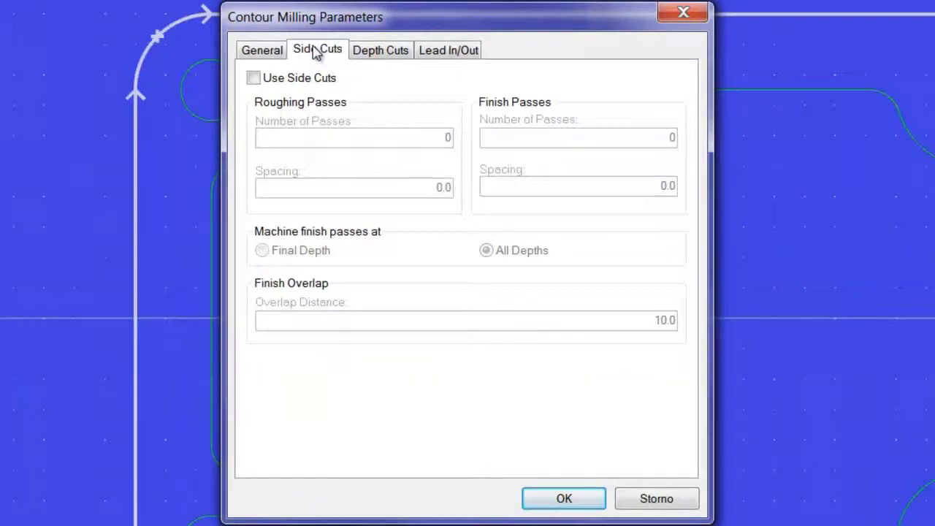
{"action": "left_click", "coordinate": [254, 78]}
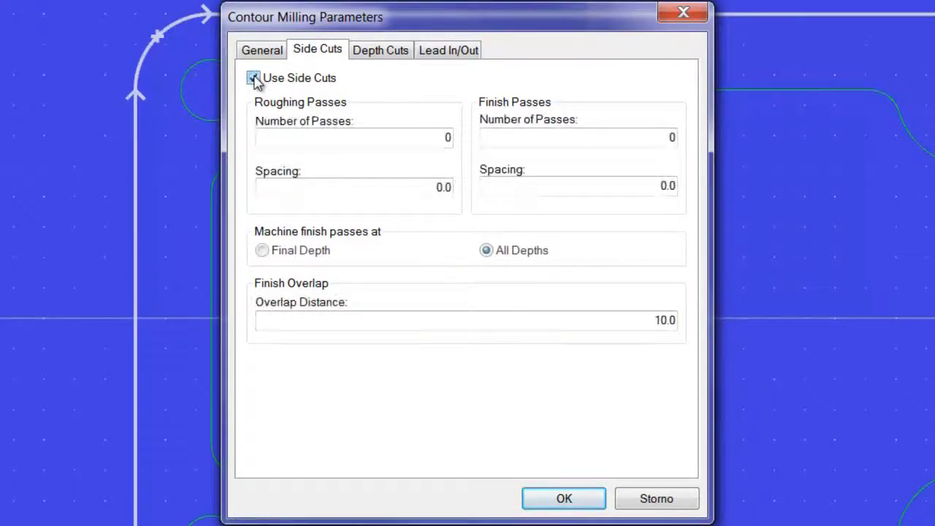
{"action": "double_click", "coordinate": [444, 138]}
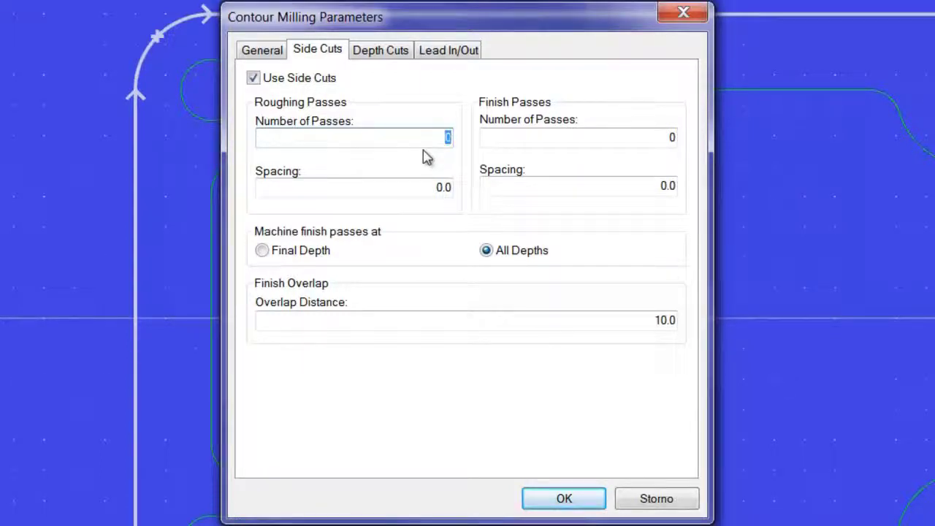
{"action": "left_click", "coordinate": [432, 188]}
{"action": "left_click_drag", "start_coordinate": [432, 188], "coordinate": [456, 195]}
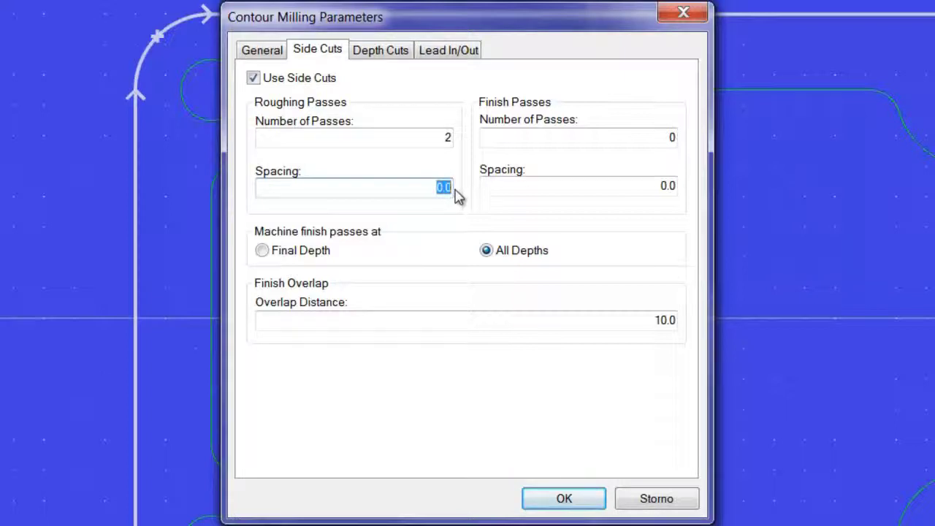
{"action": "type", "text": "2"}
Set the side cuts' finish passes to 1 with a spacing of 0.1
{"action": "left_click", "coordinate": [648, 139]}
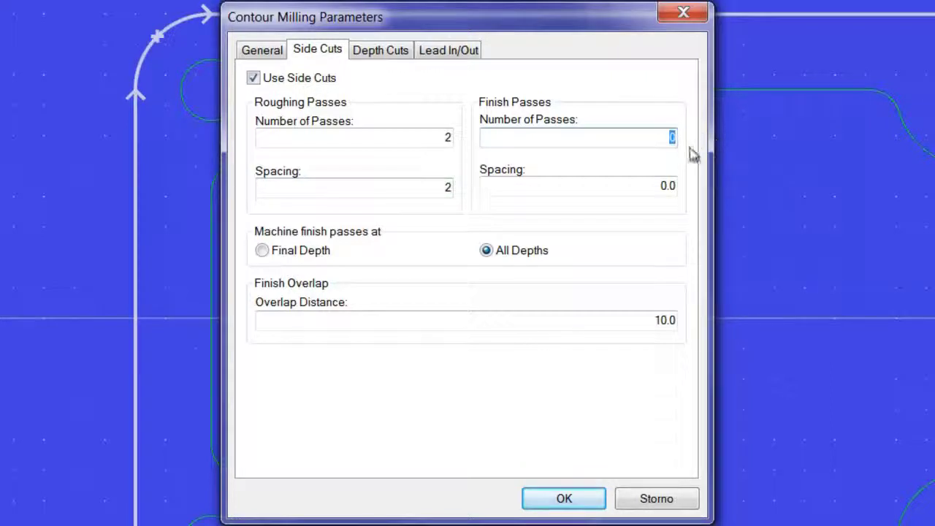
{"action": "left_click", "coordinate": [662, 185]}
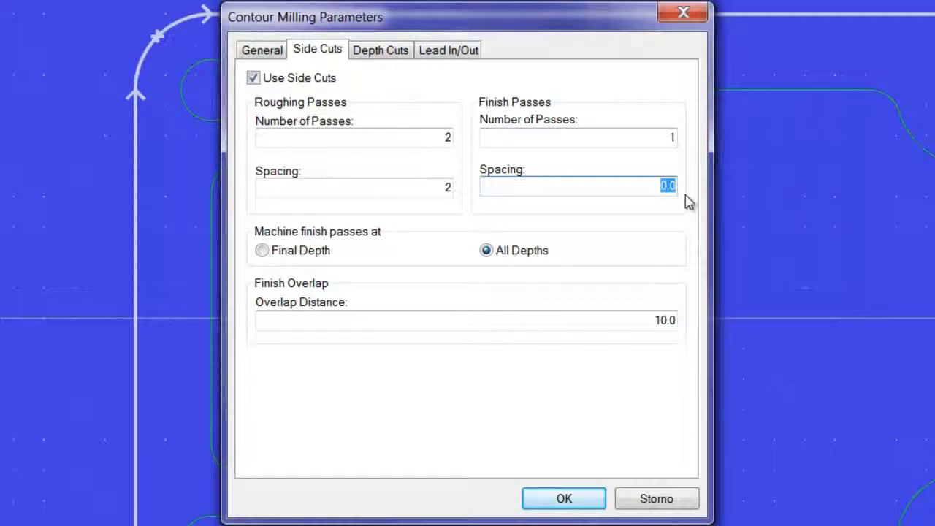
{"action": "type", "text": "0."}
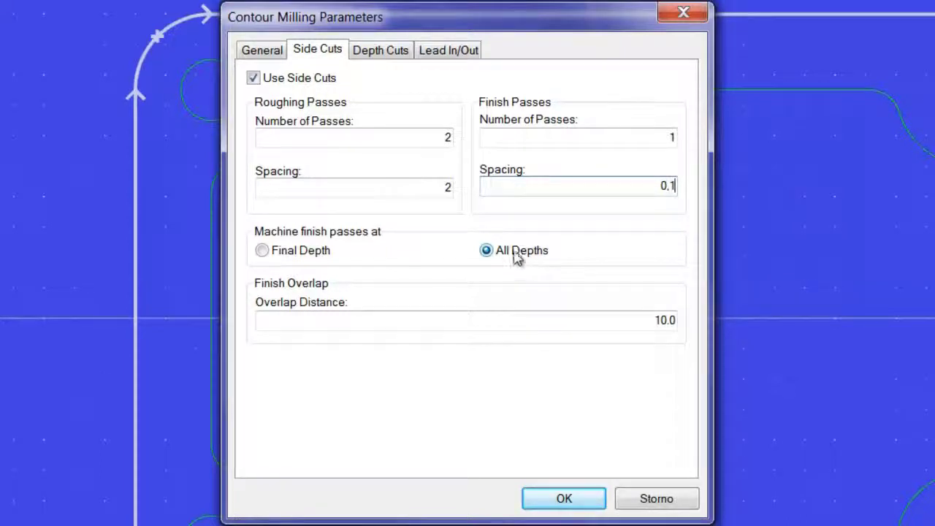
Machine the side cuts' finish passes at Final Depth with an overlap distance of 10
{"action": "left_click", "coordinate": [281, 256]}
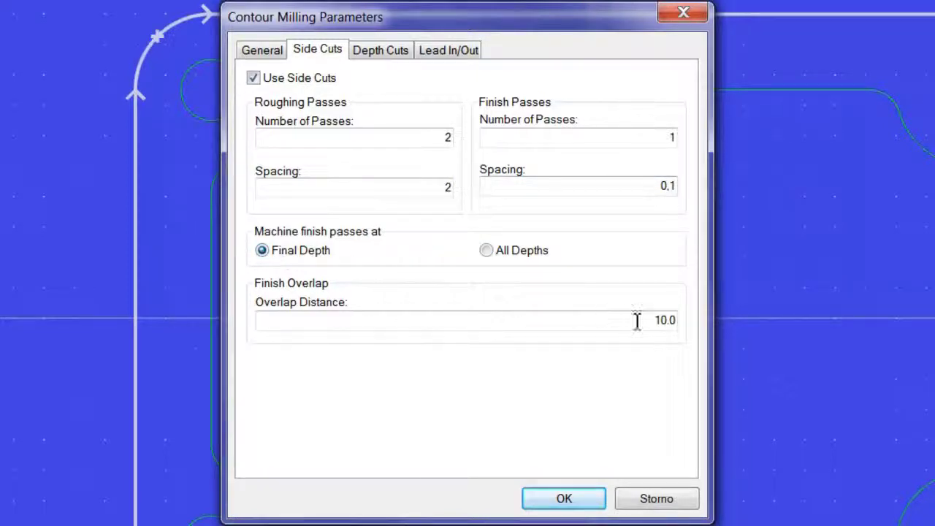
{"action": "left_click_drag", "start_coordinate": [641, 320], "coordinate": [685, 322]}
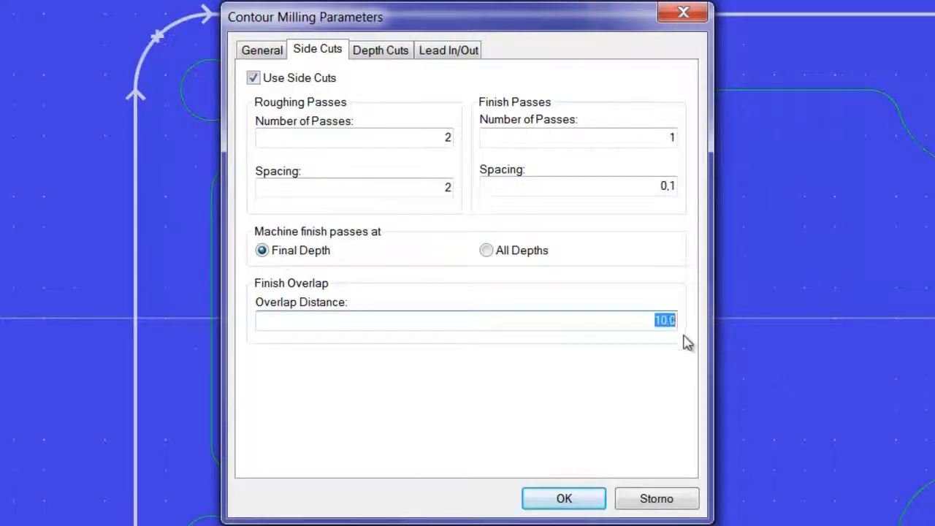
{"action": "type", "text": "10"}
Enable depth cuts with a maximum roughing step of 2 and even depth cuts
{"action": "left_click", "coordinate": [380, 52]}
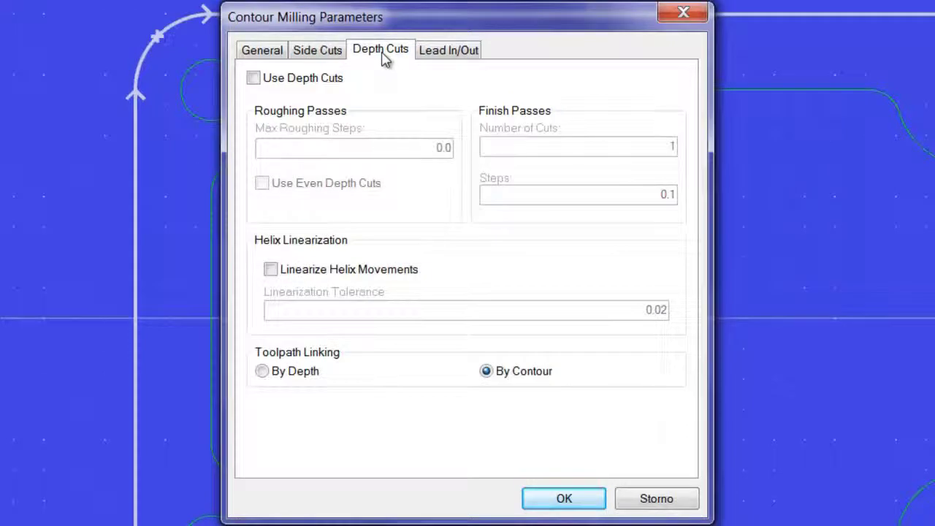
{"action": "left_click", "coordinate": [253, 78]}
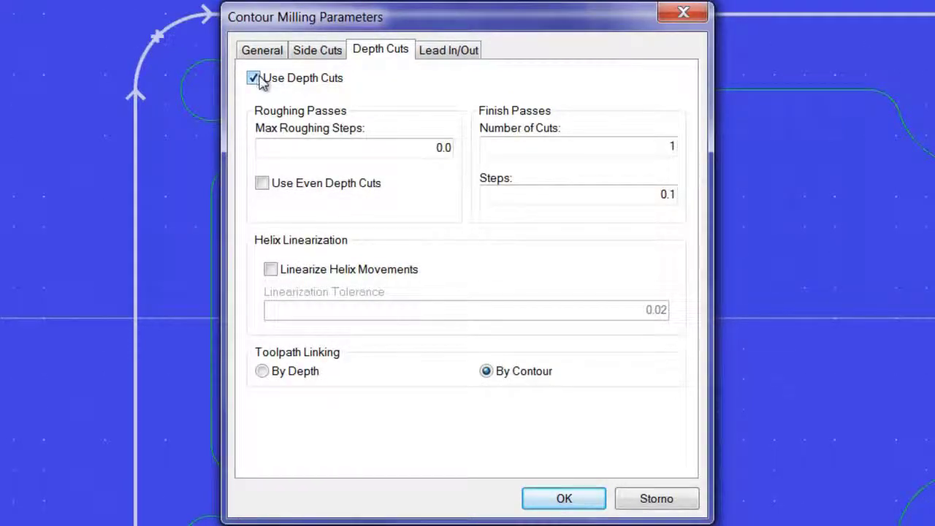
{"action": "left_click", "coordinate": [418, 150]}
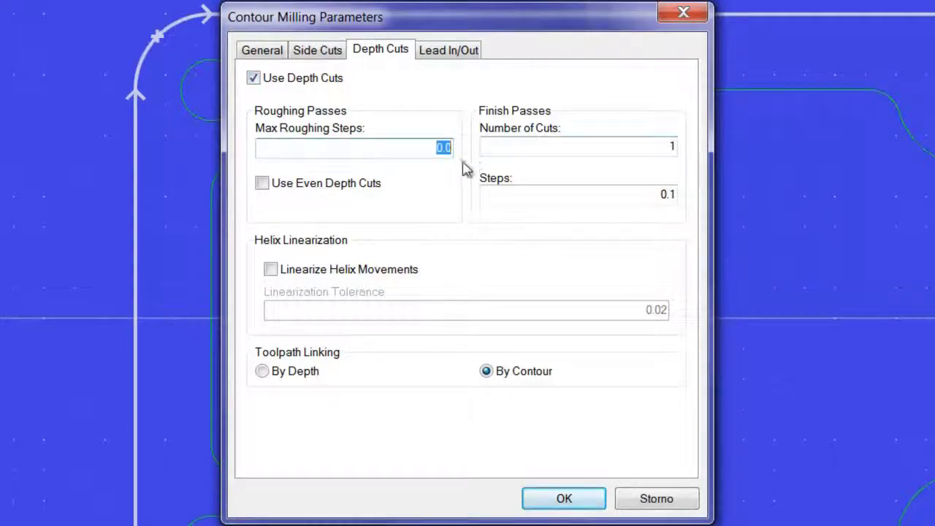
{"action": "type", "text": "2"}
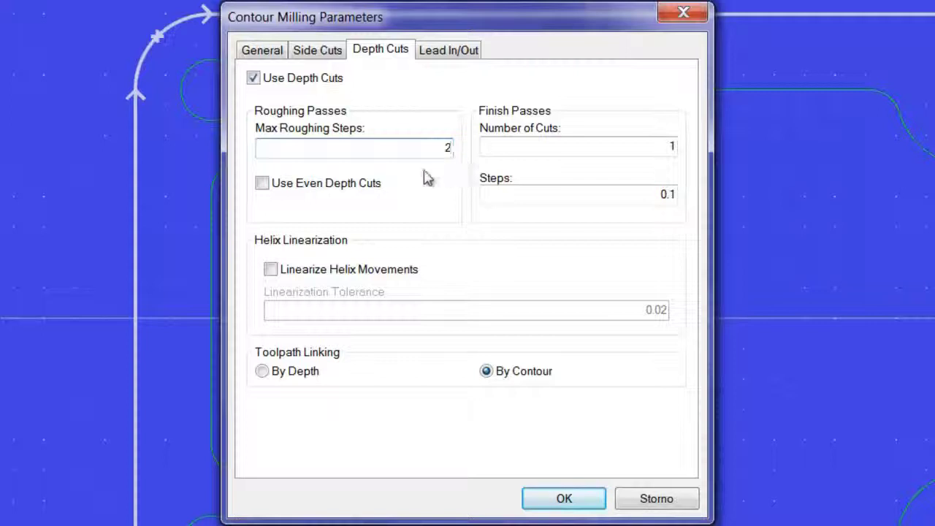
{"action": "left_click", "coordinate": [265, 185]}
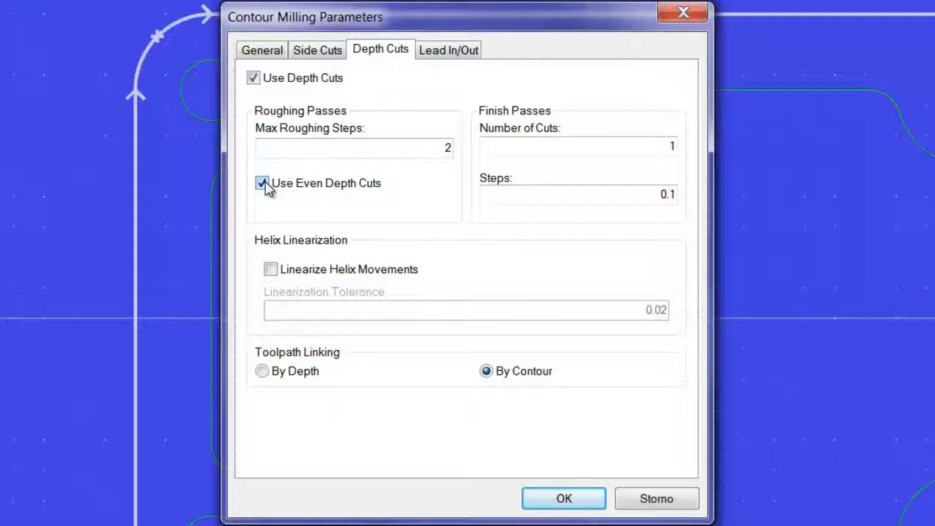
Set the depth cuts' number of finish cuts to 0 and link the toolpath by depth, without helix linearization
{"action": "left_click_drag", "start_coordinate": [650, 146], "coordinate": [680, 150]}
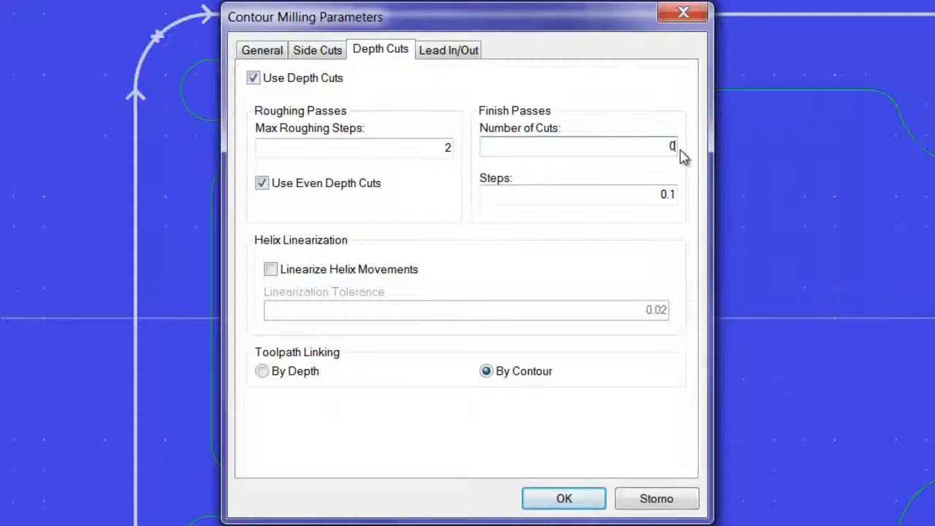
{"action": "left_click", "coordinate": [653, 193]}
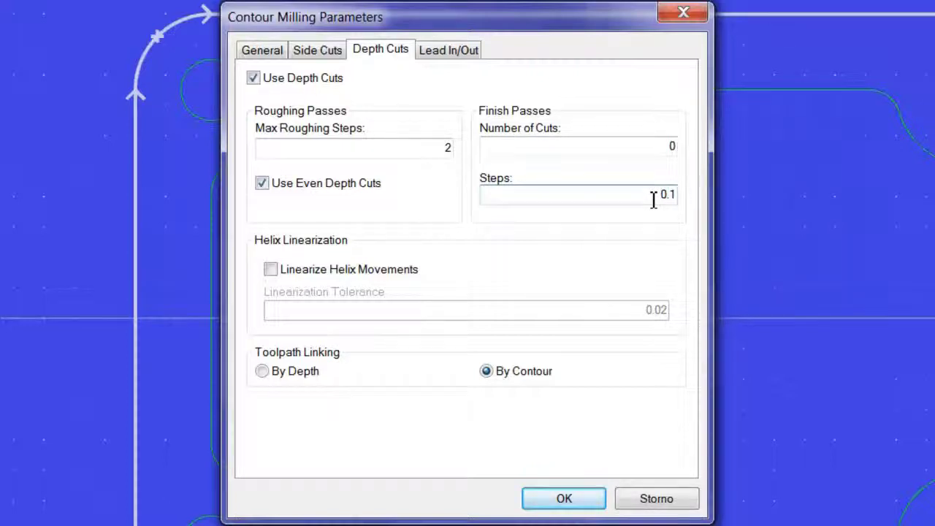
{"action": "left_click", "coordinate": [271, 269]}
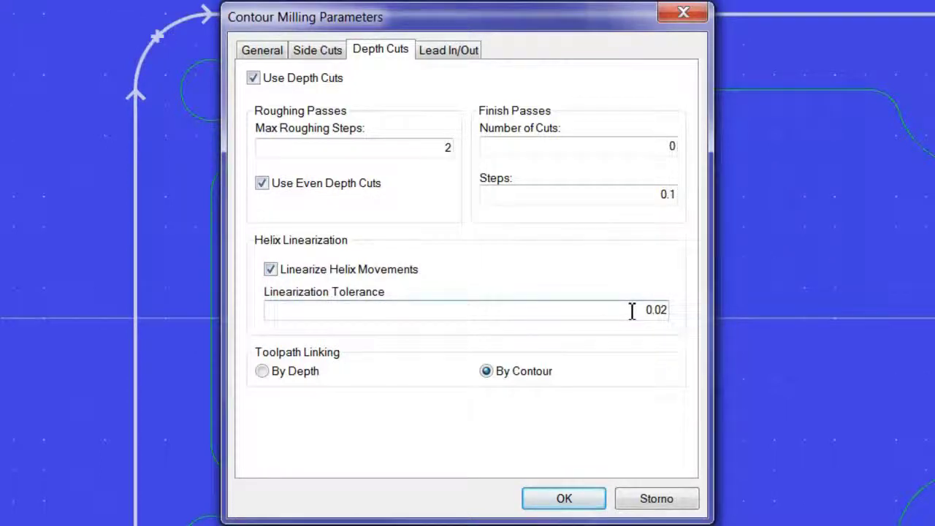
{"action": "left_click", "coordinate": [282, 273]}
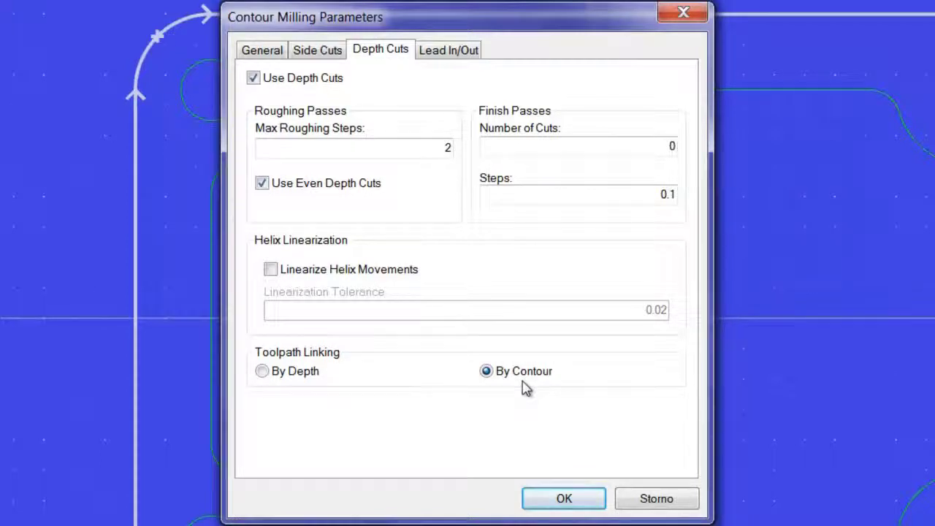
{"action": "left_click", "coordinate": [262, 372]}
Enable the lead in/out parameters and set the perpendicular lead-in line length to 5
{"action": "left_click", "coordinate": [445, 53]}
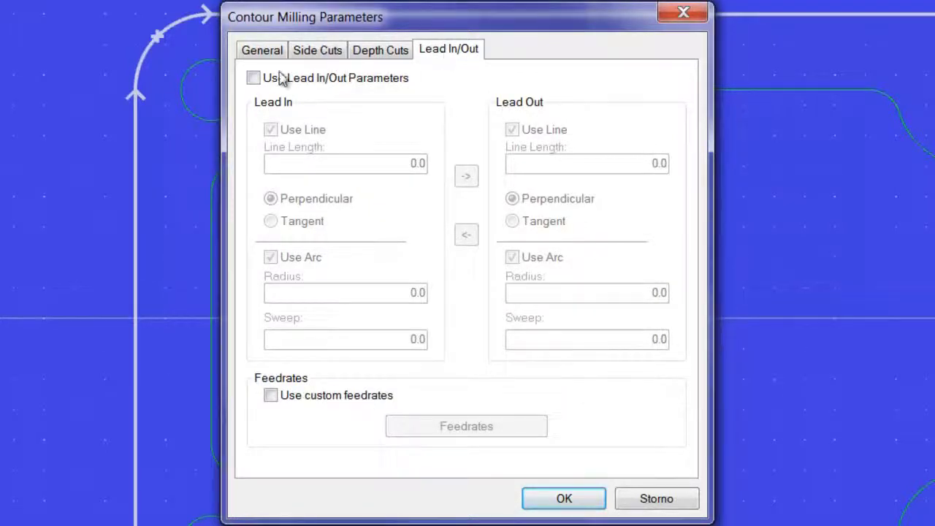
{"action": "left_click", "coordinate": [254, 79]}
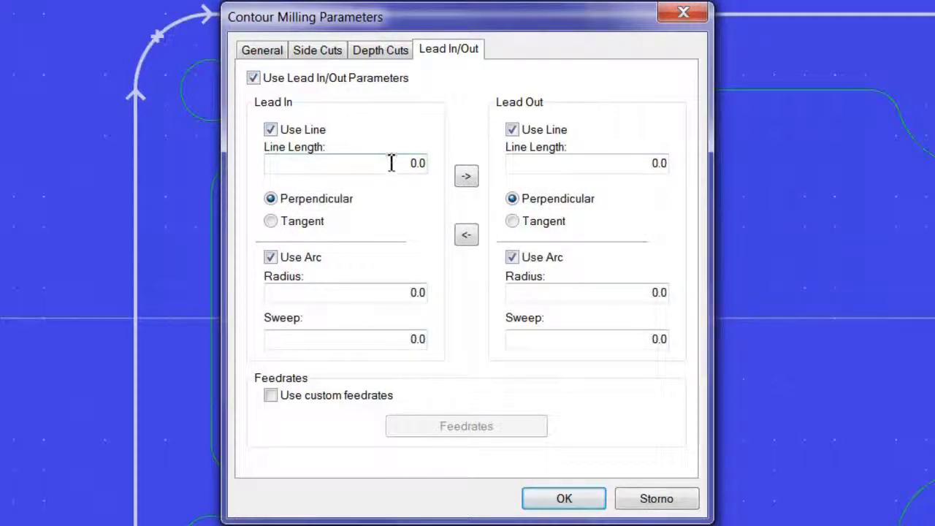
{"action": "left_click_drag", "start_coordinate": [393, 165], "coordinate": [434, 168]}
{"action": "type", "text": "5"}
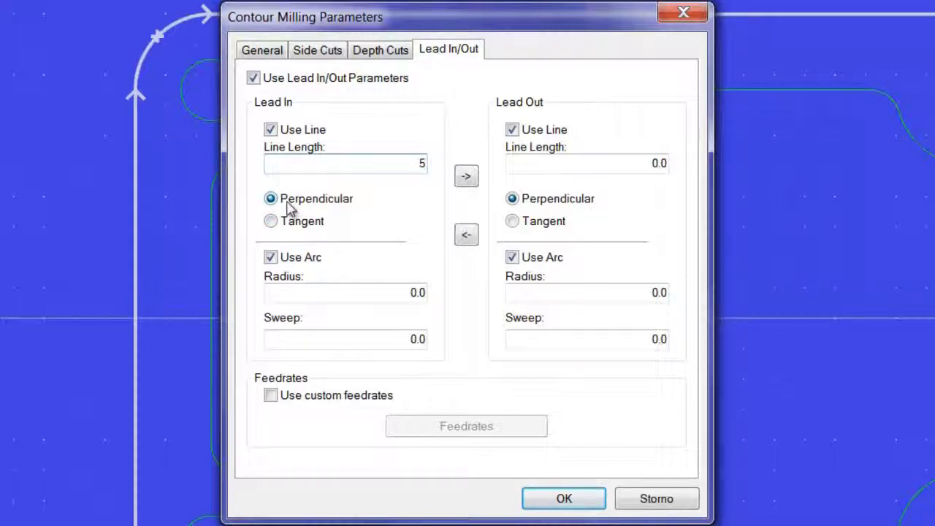
Set the lead-in arc to a radius of 5 and a sweep of 90
{"action": "left_click", "coordinate": [411, 294]}
{"action": "left_click_drag", "start_coordinate": [411, 296], "coordinate": [431, 302]}
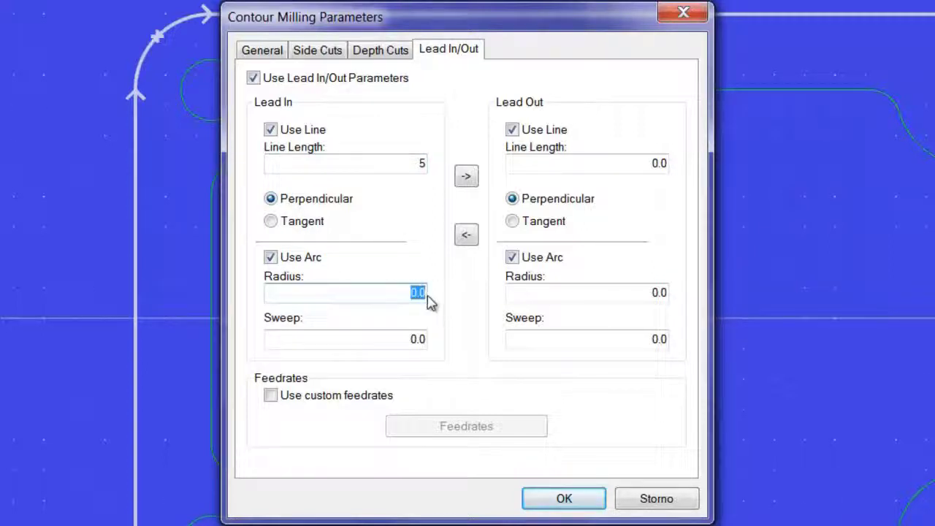
{"action": "type", "text": "5"}
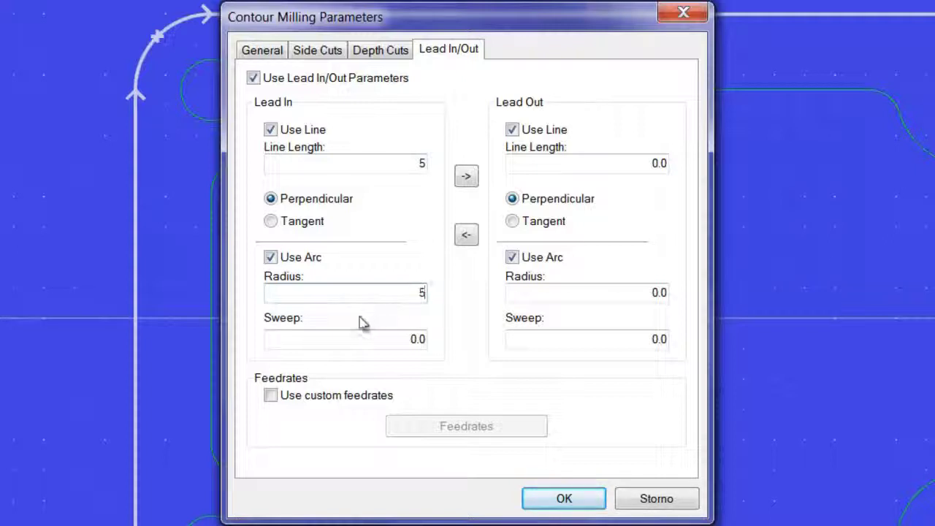
{"action": "left_click_drag", "start_coordinate": [374, 336], "coordinate": [441, 340]}
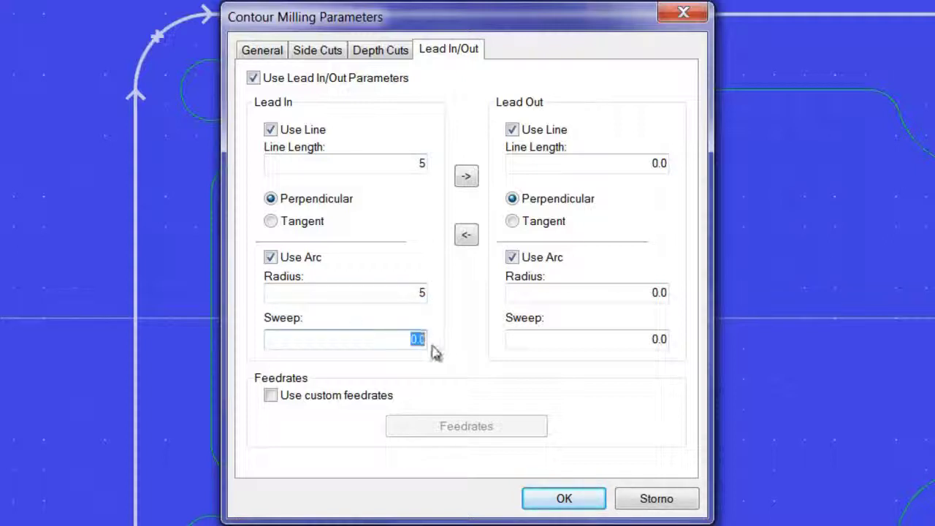
{"action": "type", "text": "90"}
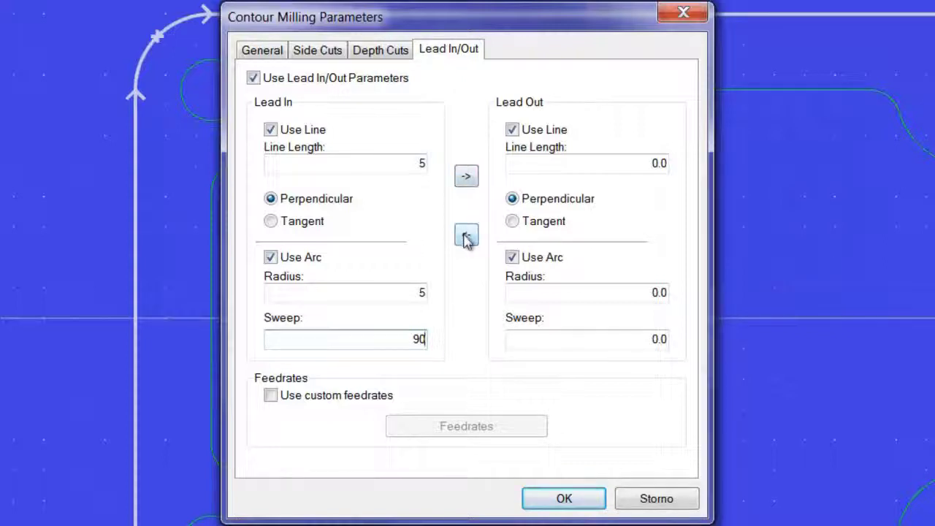
Copy the lead-in settings to the lead-out, then accept the parameters and show the contour toolpath
{"action": "left_click", "coordinate": [467, 179]}
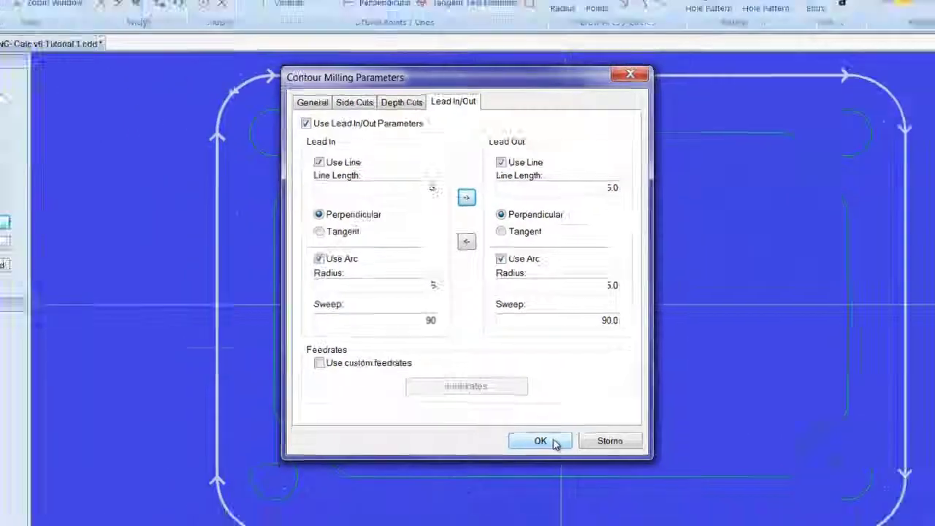
{"action": "left_click", "coordinate": [583, 500]}
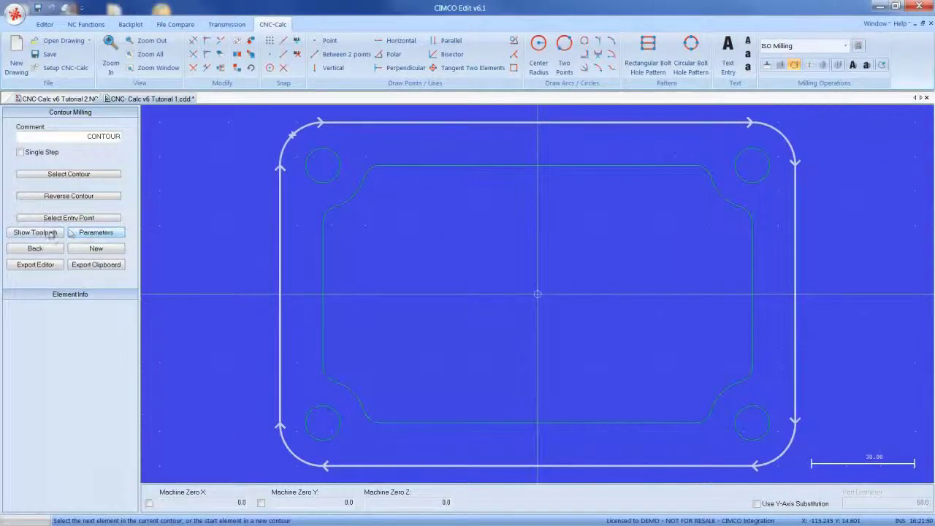
{"action": "left_click", "coordinate": [44, 232]}
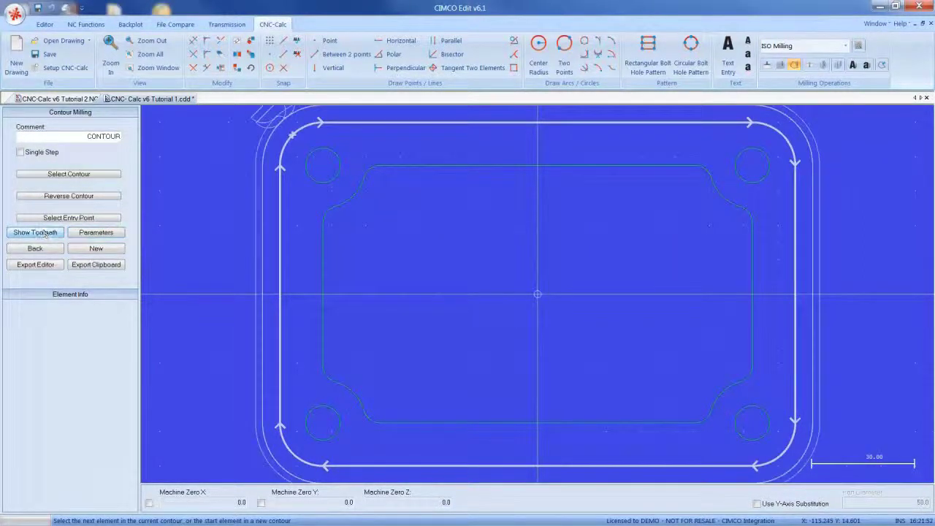
{"action": "scroll", "coordinate": [340, 271], "scroll_direction": "down", "scroll_amount": 2}
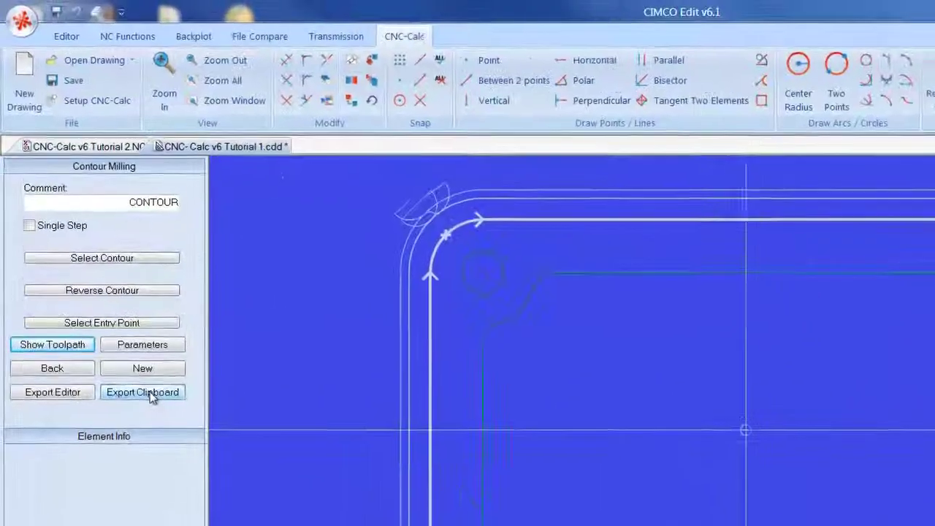
Export the contour toolpath to the clipboard and paste it at the end of CNC-Calc v6 Tutorial 2.NC
{"action": "left_click", "coordinate": [151, 396]}
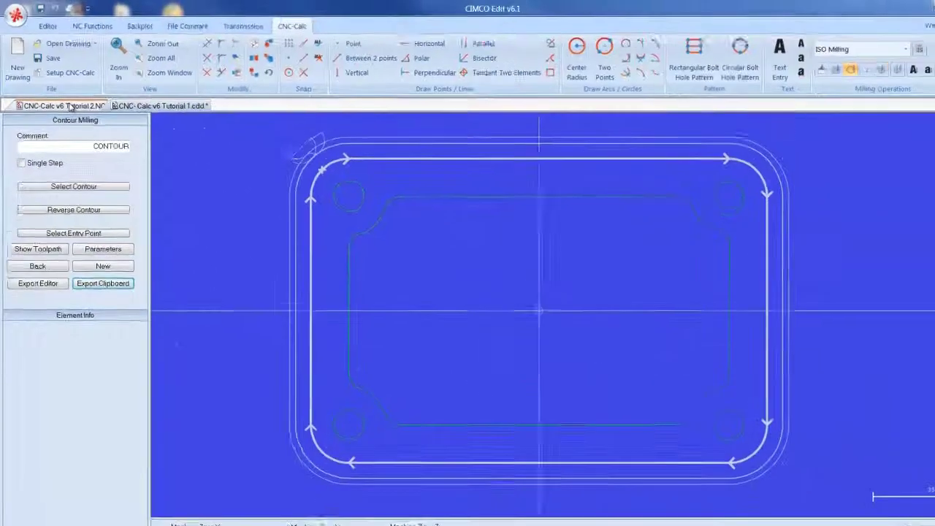
{"action": "left_click", "coordinate": [94, 143]}
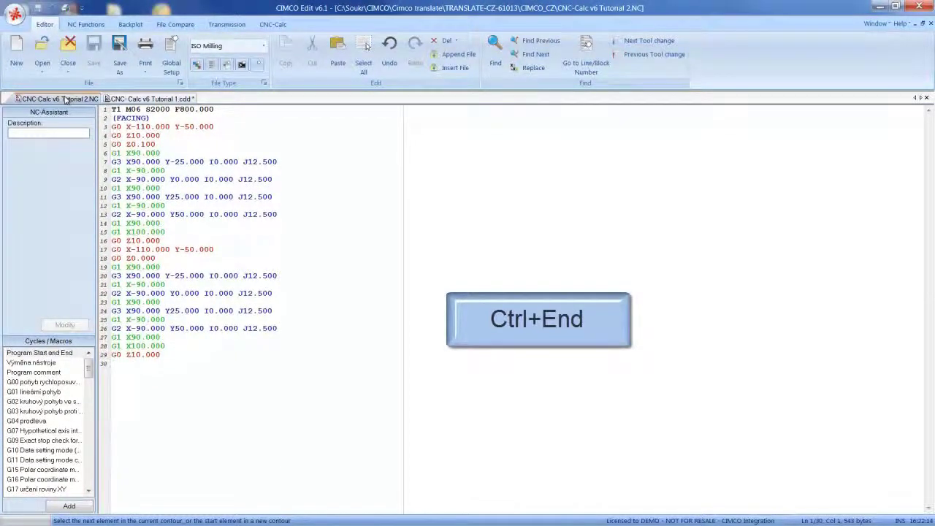
{"action": "key", "text": "ctrl+End"}
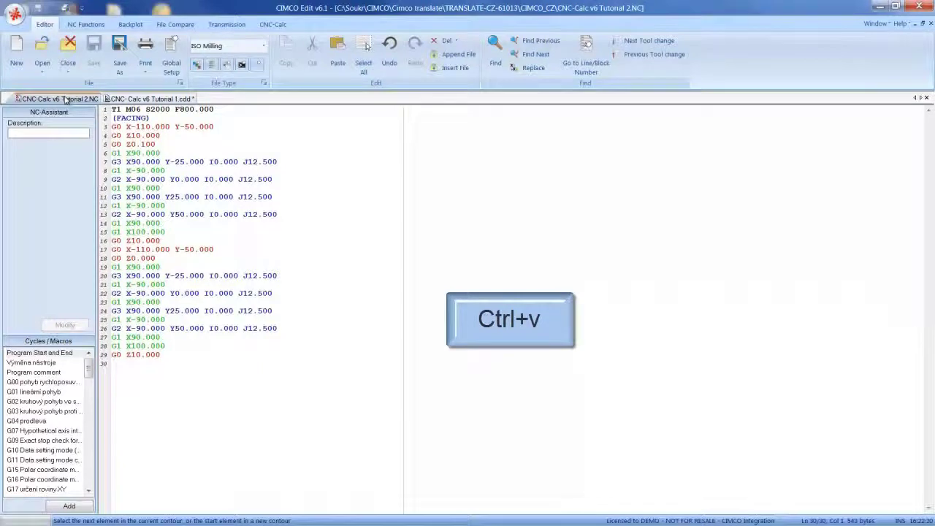
{"action": "key", "text": "ctrl+v"}
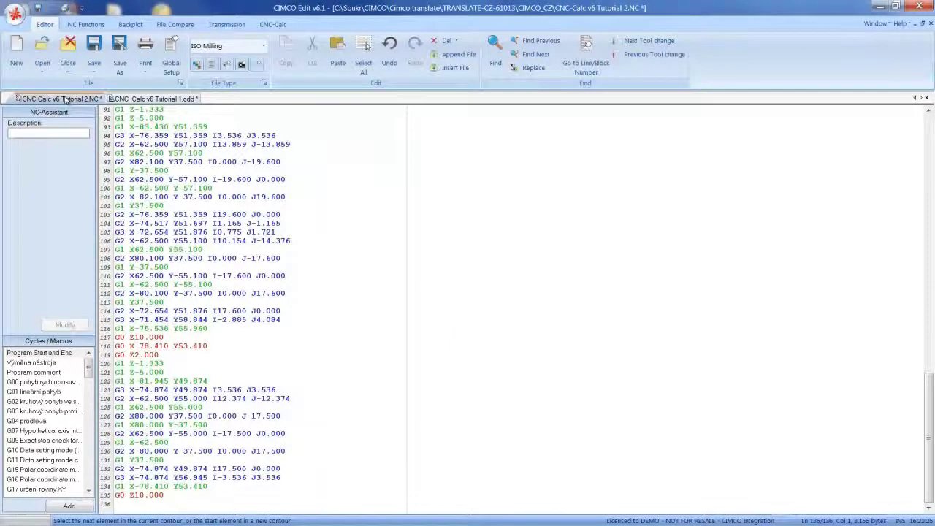
From the Tutorial 1 drawing, set up the milling Feed and Speed Calculator for tool 2 with a 10 mm diameter and 4 flutes
{"action": "mouse_move", "coordinate": [145, 157]}
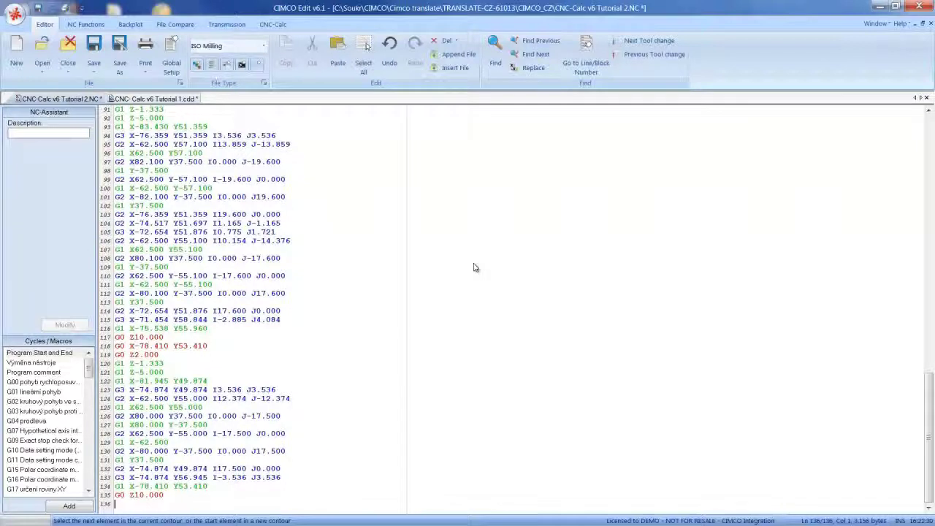
{"action": "left_click", "coordinate": [155, 100]}
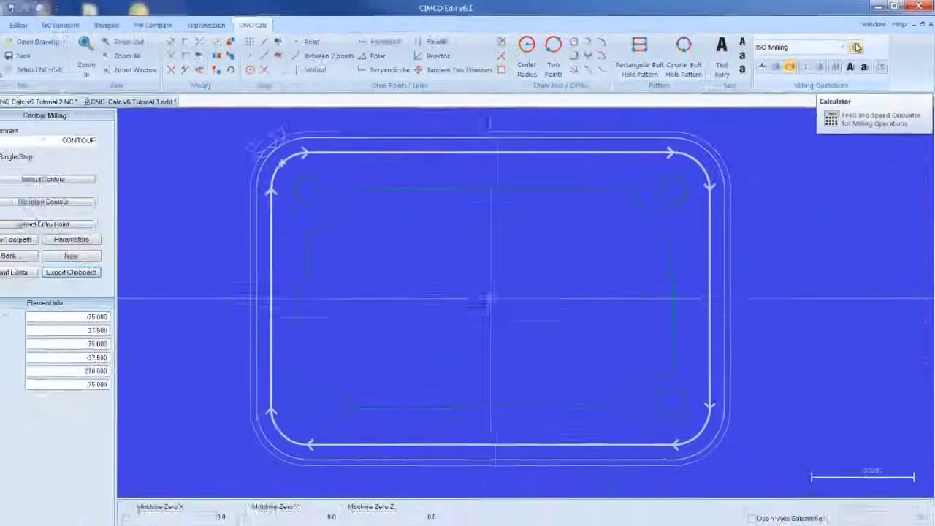
{"action": "left_click", "coordinate": [808, 75]}
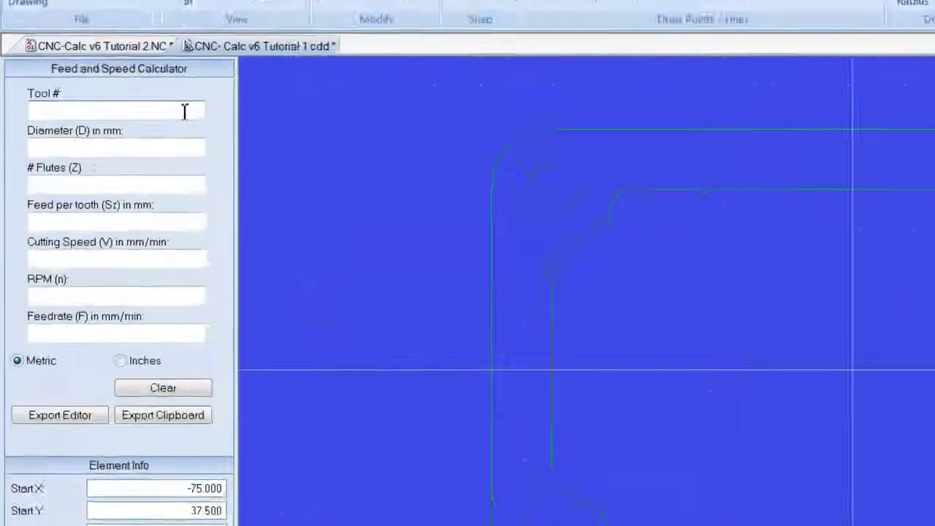
{"action": "left_click", "coordinate": [205, 110]}
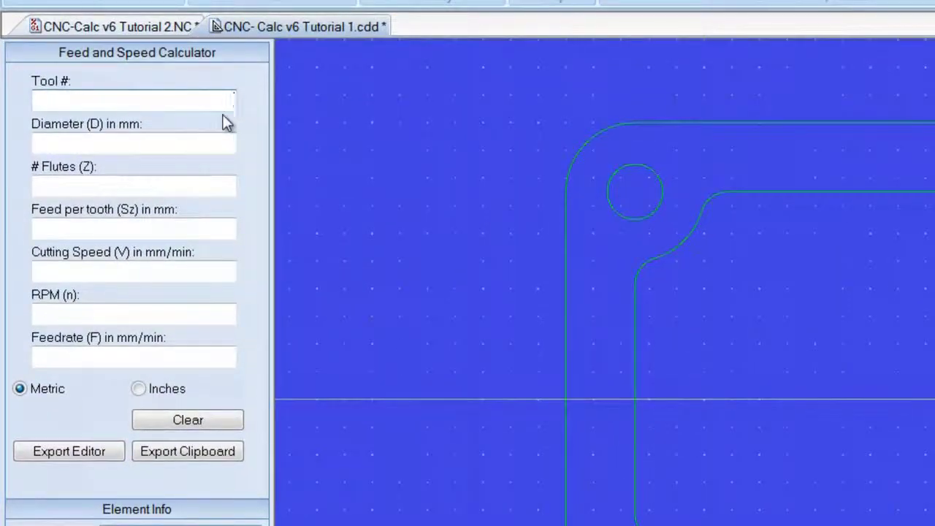
{"action": "left_click", "coordinate": [204, 141]}
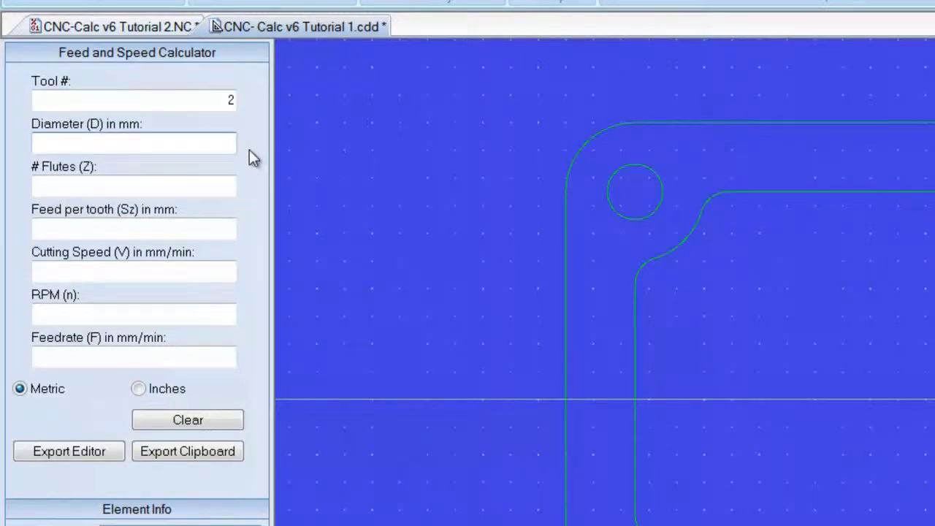
{"action": "type", "text": "10"}
{"action": "left_click", "coordinate": [211, 184]}
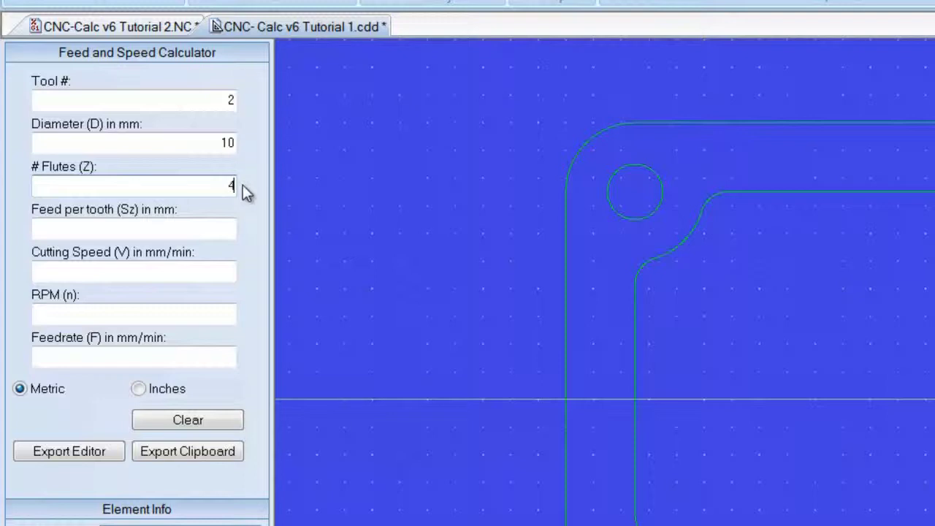
Set the feed per tooth to 0,06 mm and the cutting speed to 175 in the calculator
{"action": "left_click", "coordinate": [170, 231]}
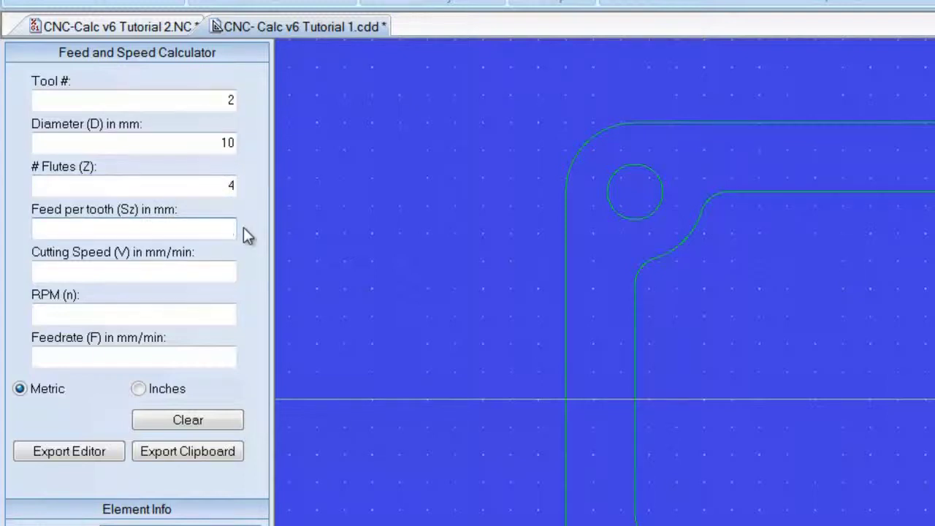
{"action": "type", "text": "0,06"}
{"action": "left_click", "coordinate": [197, 272]}
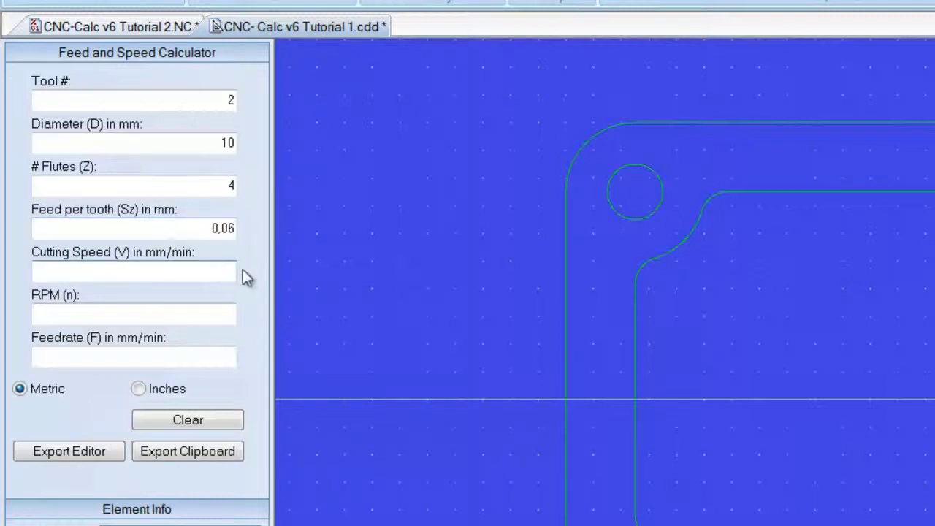
{"action": "type", "text": "1"}
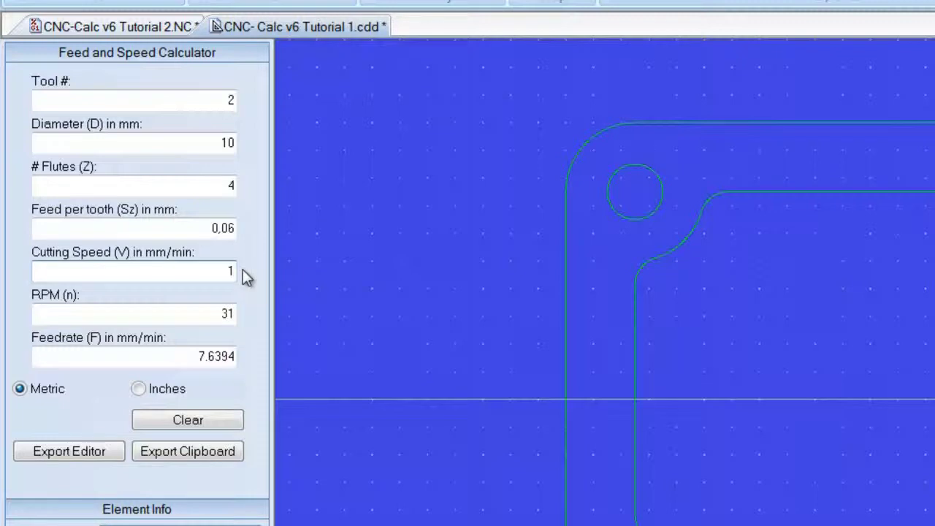
{"action": "type", "text": "75"}
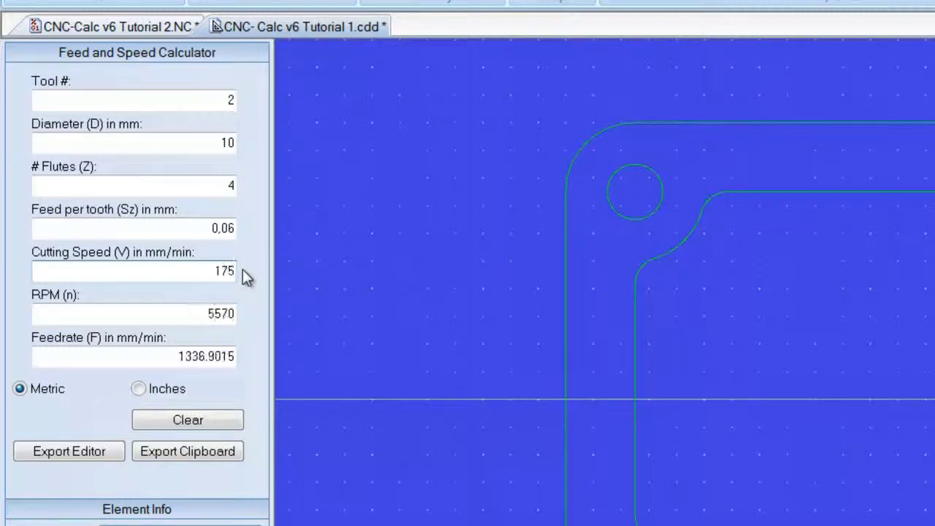
Round the calculated spindle speed to 5500 RPM and export the tool 2 feed and speed data to the clipboard
{"action": "left_click_drag", "start_coordinate": [193, 317], "coordinate": [247, 319]}
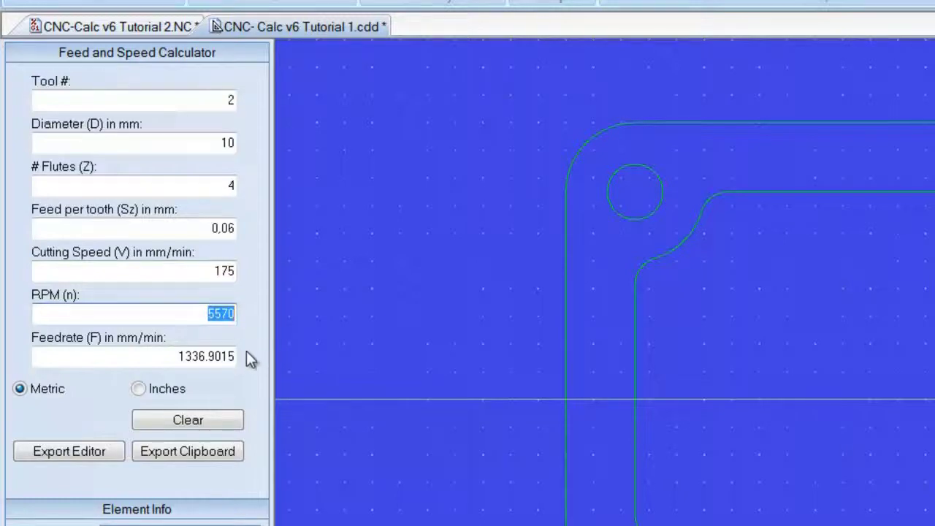
{"action": "left_click", "coordinate": [161, 358]}
{"action": "left_click_drag", "start_coordinate": [160, 358], "coordinate": [241, 361]}
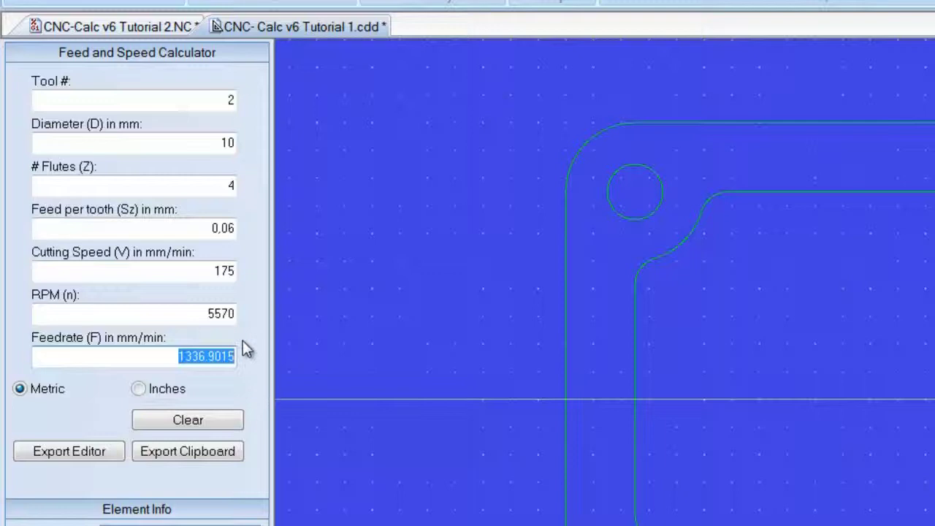
{"action": "left_click_drag", "start_coordinate": [191, 316], "coordinate": [244, 324]}
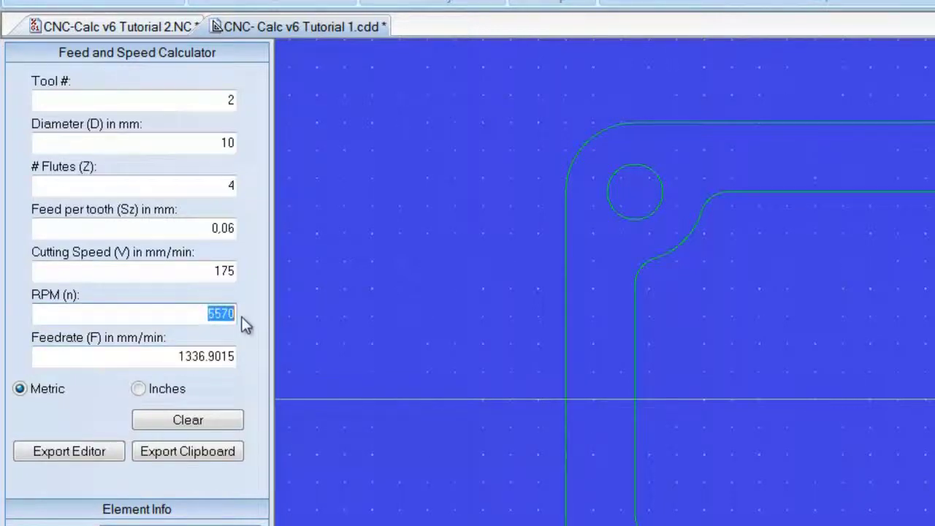
{"action": "type", "text": "5500"}
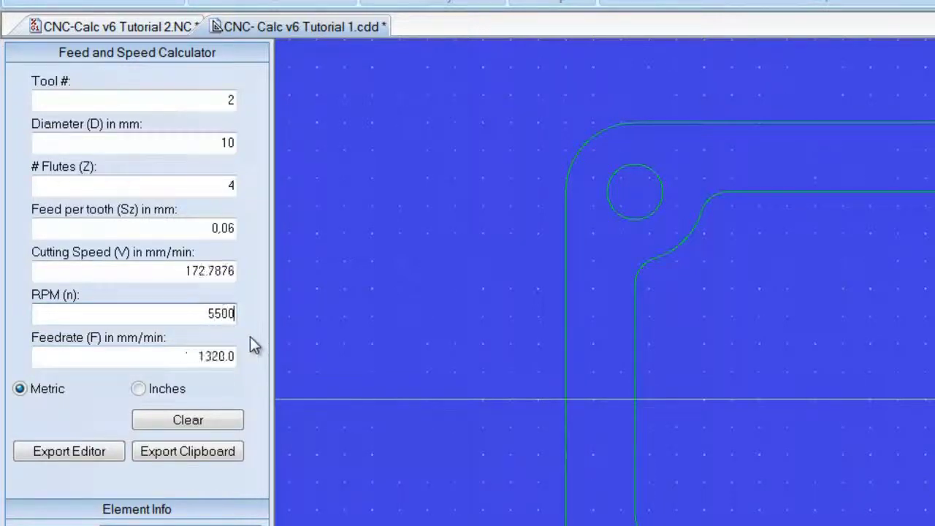
{"action": "left_click_drag", "start_coordinate": [163, 357], "coordinate": [241, 355]}
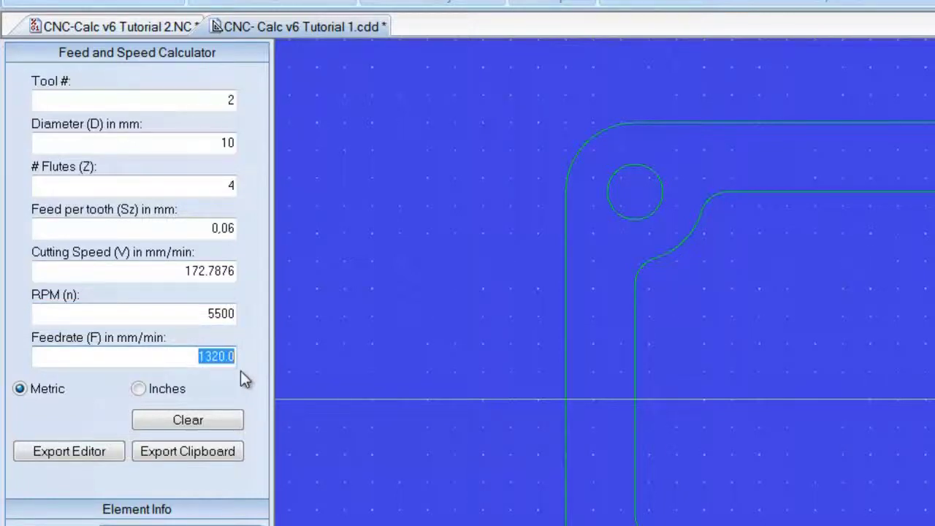
{"action": "left_click", "coordinate": [190, 451]}
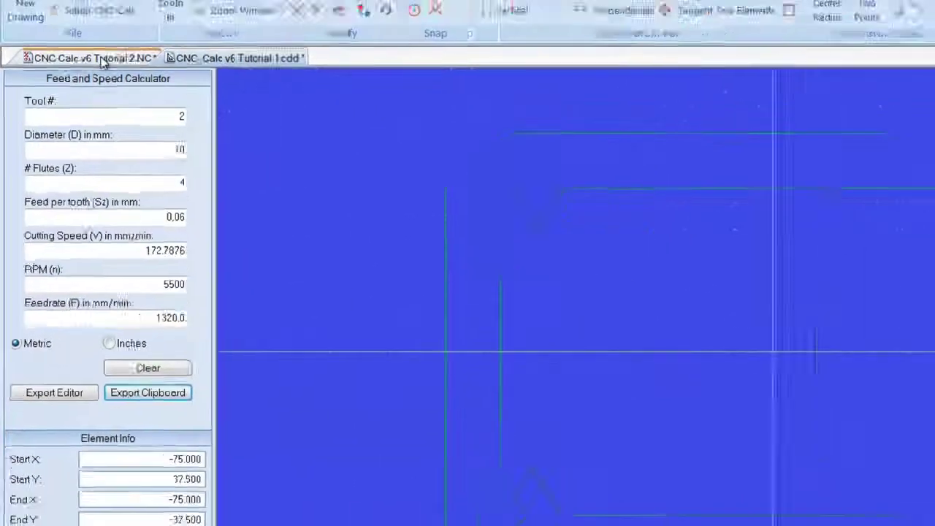
In CNC-Calc v6 Tutorial 2.NC, find the CONTOUR comment that starts the contour operation and close the search
{"action": "left_click", "coordinate": [103, 60]}
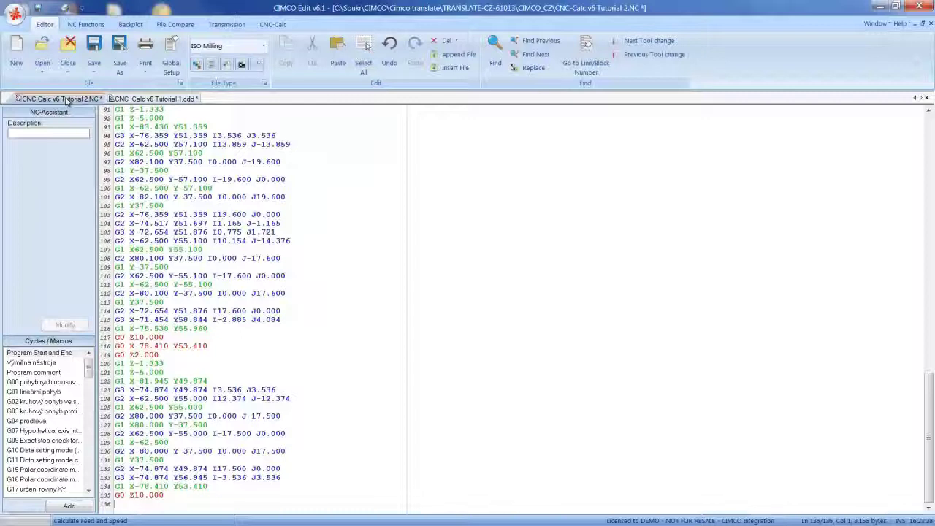
{"action": "key", "text": "ctrl+f"}
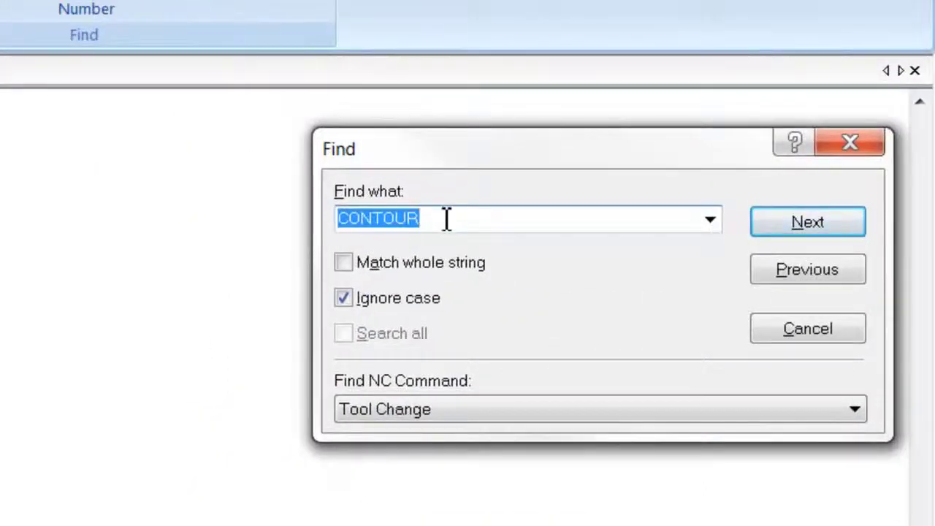
{"action": "left_click", "coordinate": [446, 218]}
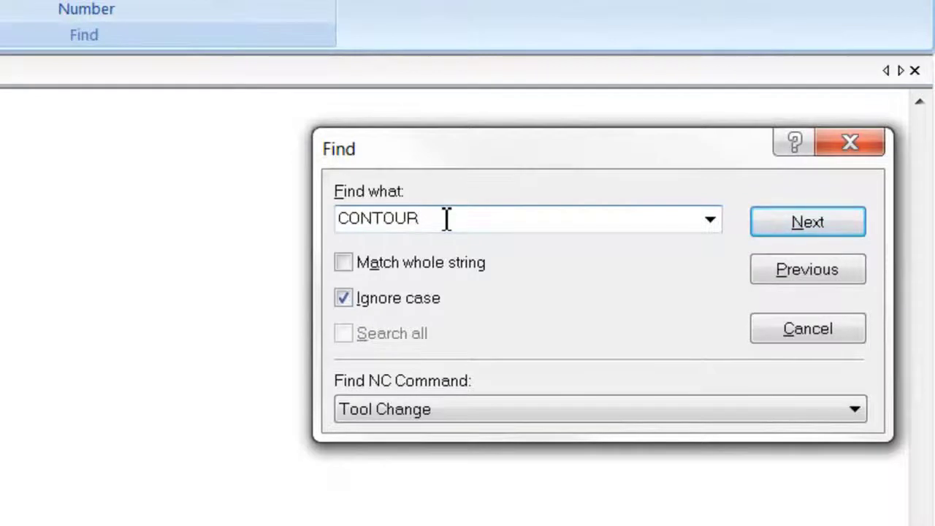
{"action": "left_click", "coordinate": [804, 220]}
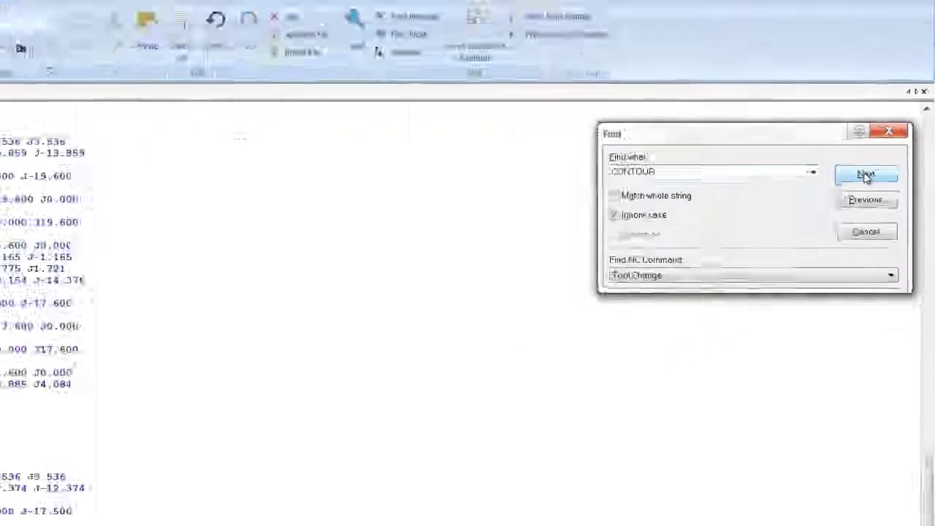
{"action": "left_click", "coordinate": [867, 175]}
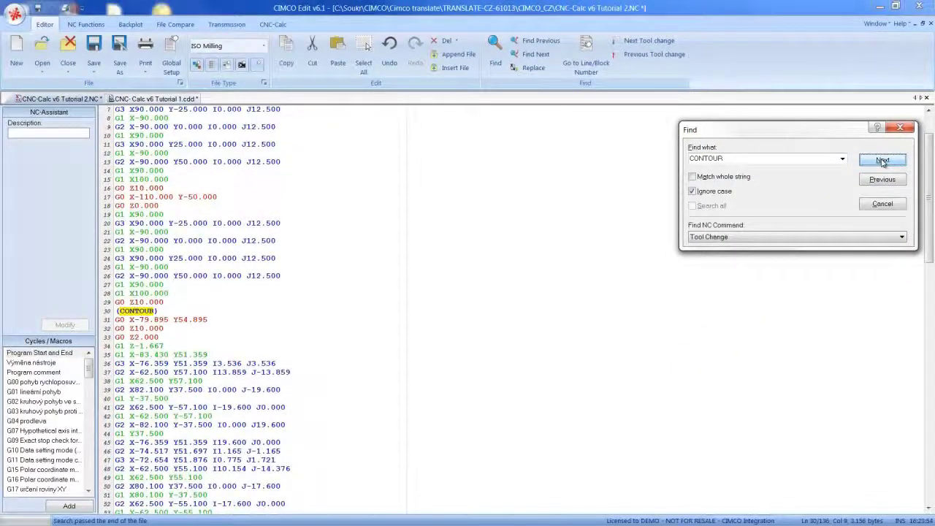
{"action": "left_click", "coordinate": [901, 129]}
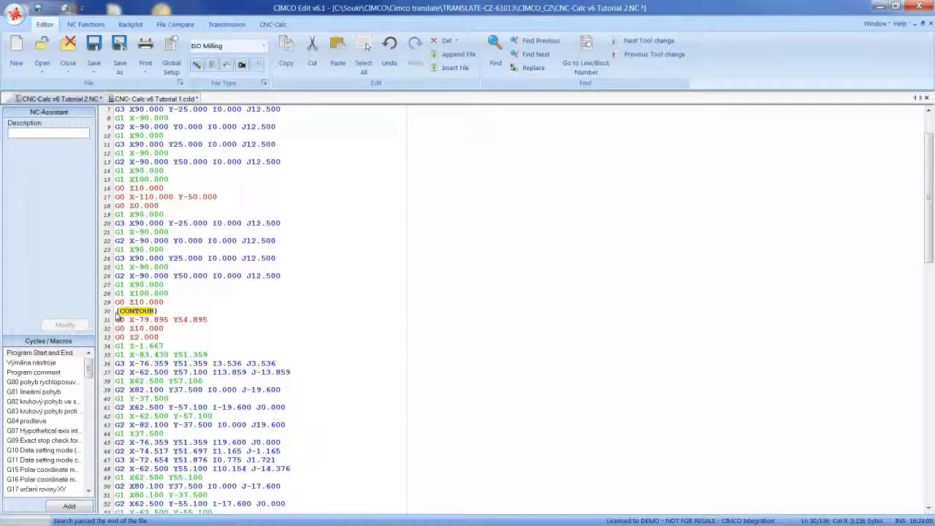
Paste the exported tool 2 feed and speed line directly above the (CONTOUR) comment and highlight it
{"action": "key", "text": "ctrl+v"}
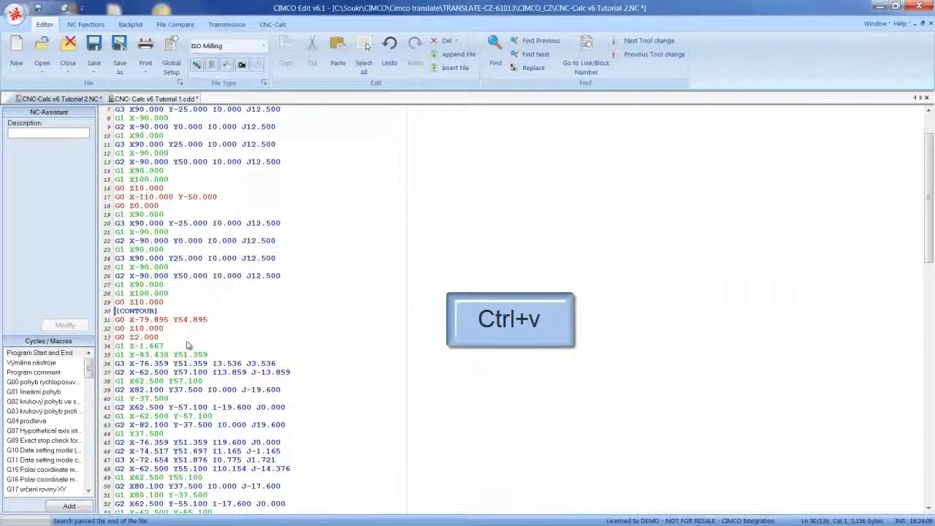
{"action": "key", "text": "ctrl+v"}
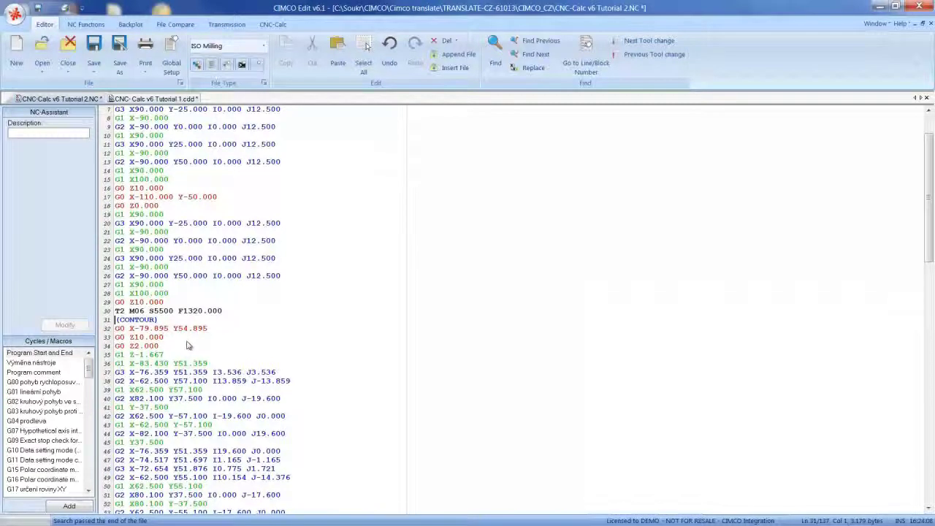
{"action": "left_click_drag", "start_coordinate": [222, 311], "coordinate": [114, 313]}
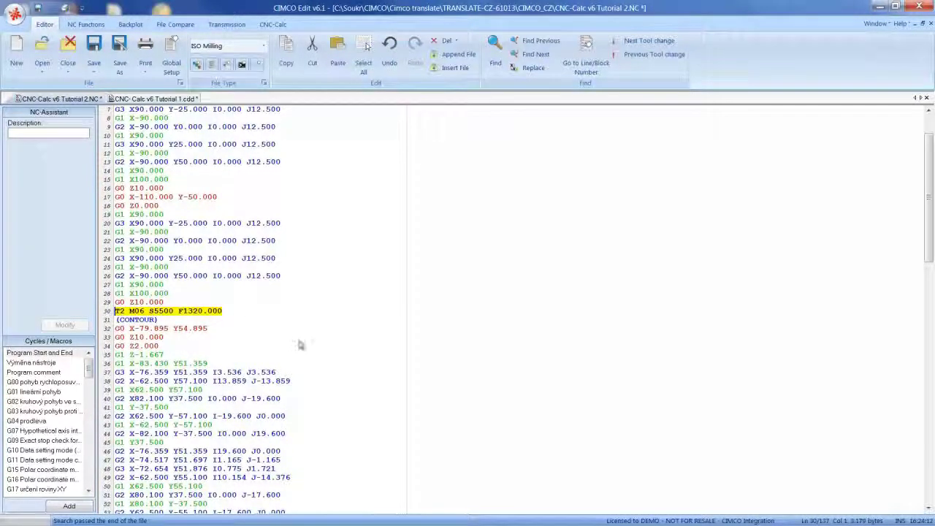